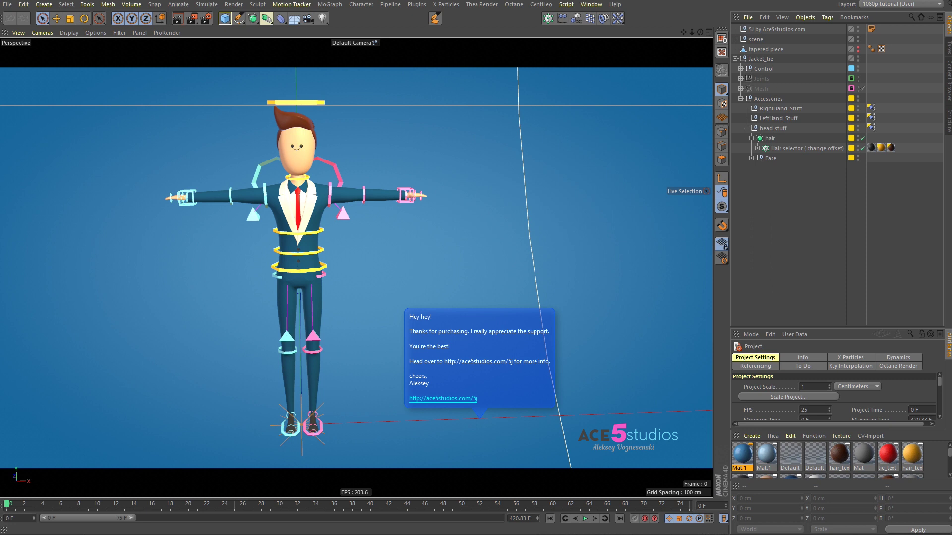
Open the Layer Manager for the character rig scene
middle_click_drag(328, 182, 373, 190, "alt")
right_click_drag(373, 190, 387, 189, "alt")
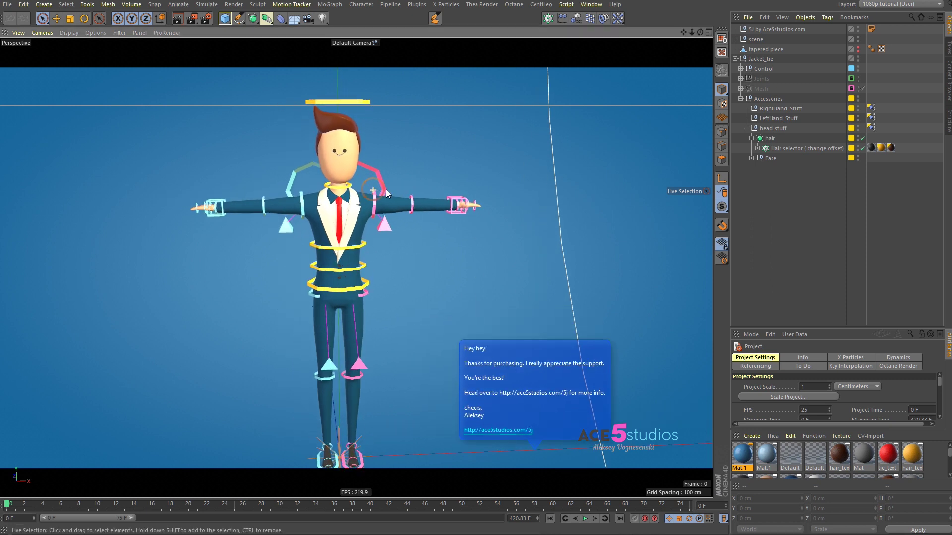
key("shift+F4")
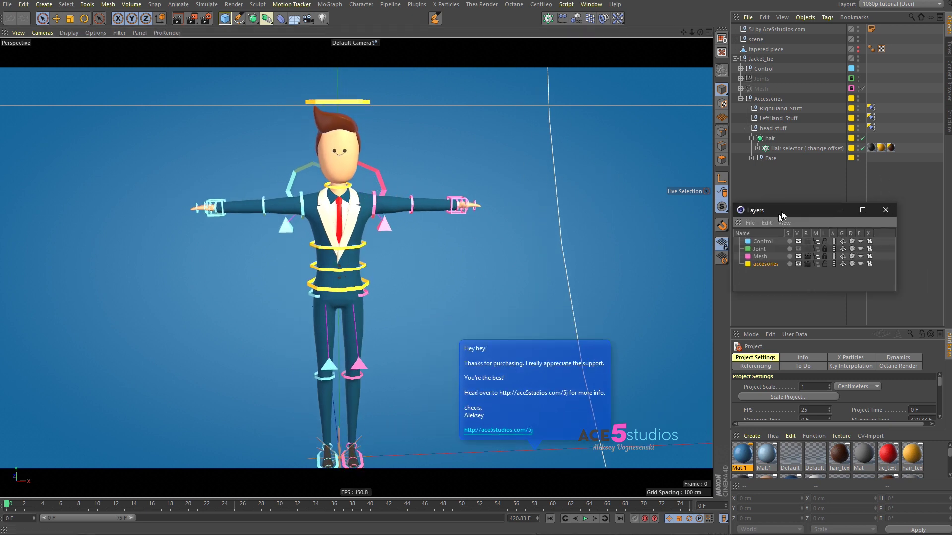
Try opening the Layer Manager in other ways, including a command search for "layer man"
left_click(591, 5)
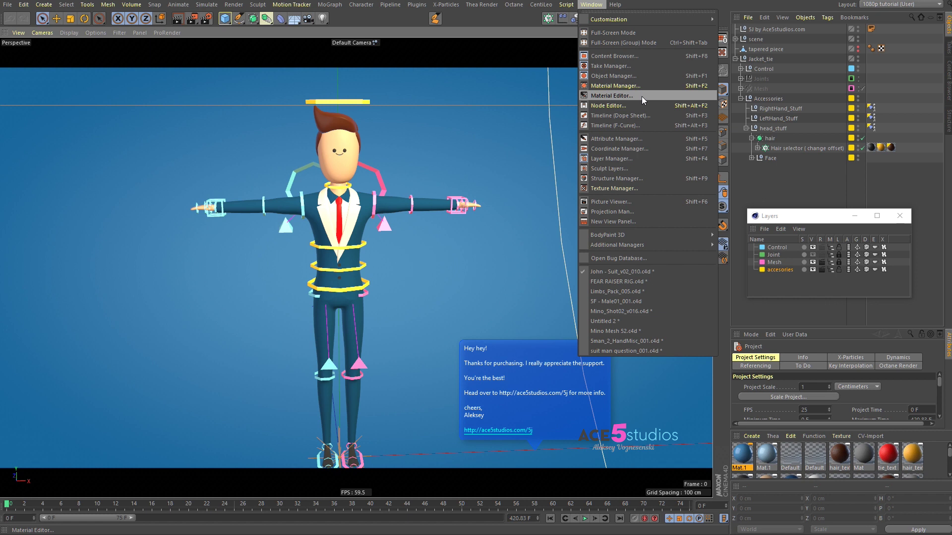
key("Escape")
key("shift+c")
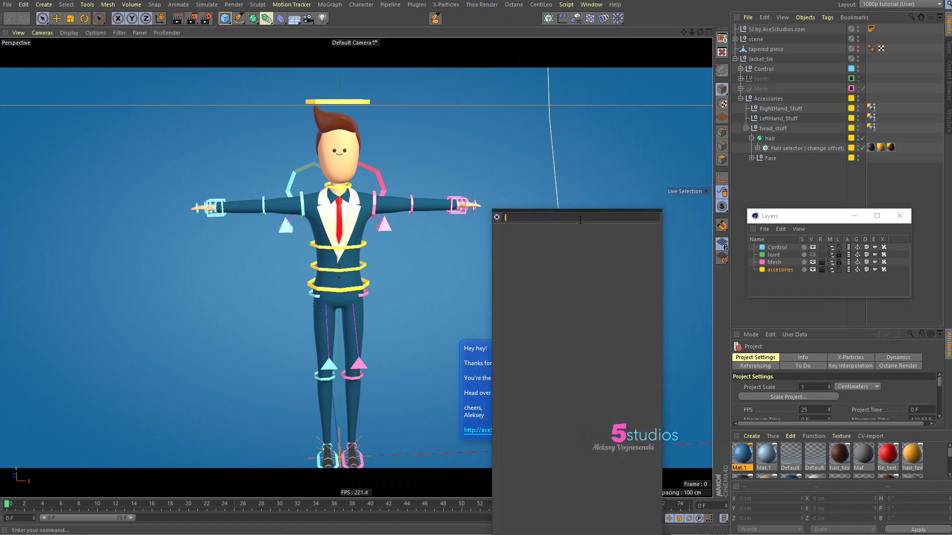
type("layer man")
key("Return")
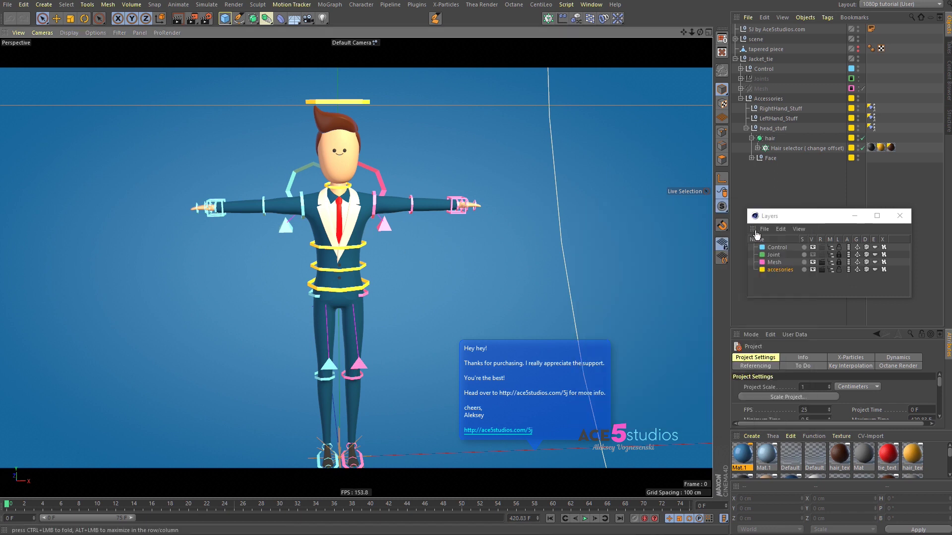
type("layers")
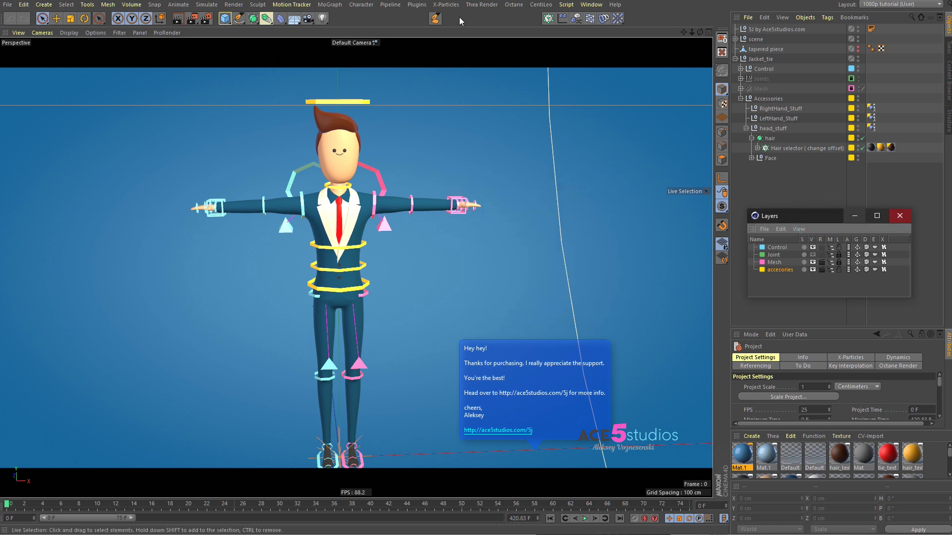
left_click(571, 7)
mouse_move(597, 7)
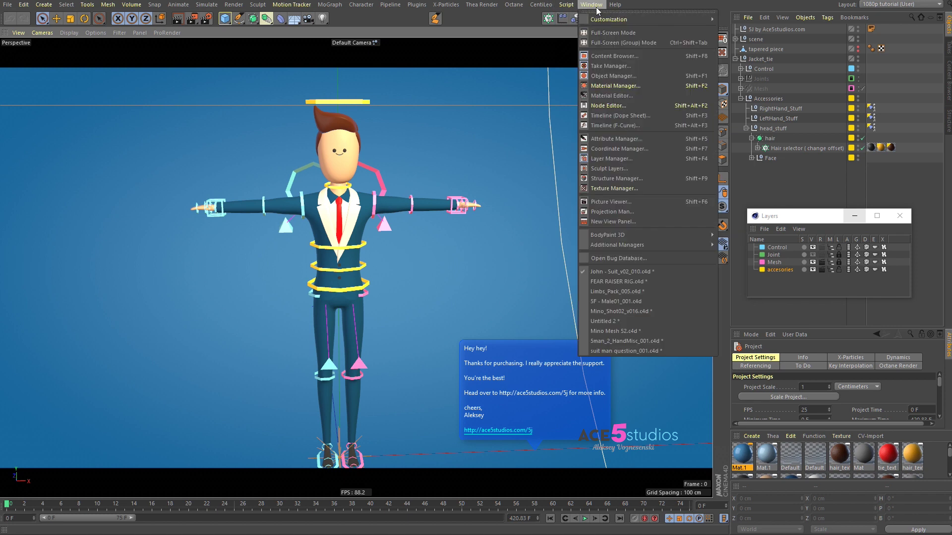
left_click(645, 156)
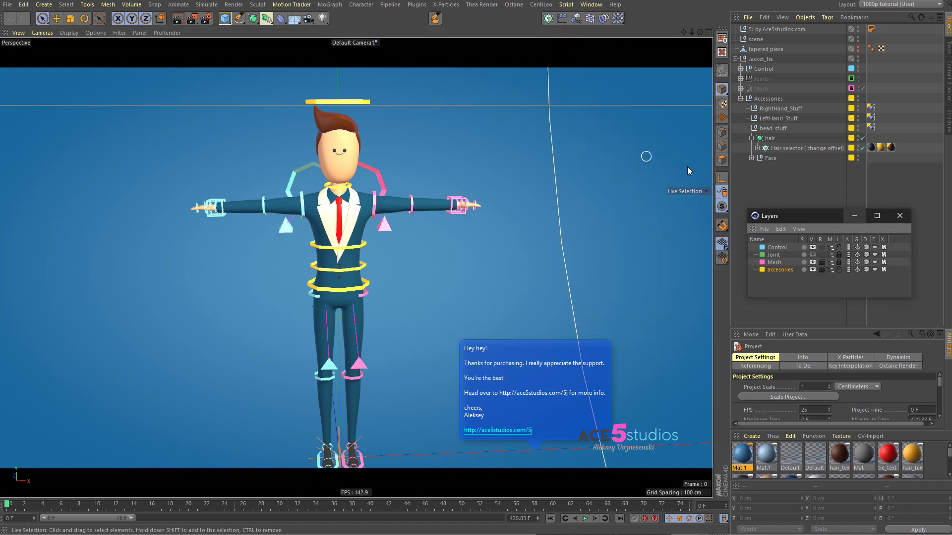
Unlock the Joint and Mesh layers, leaving the joints hidden, and close the Layer Manager
left_click_drag(823, 217, 776, 220)
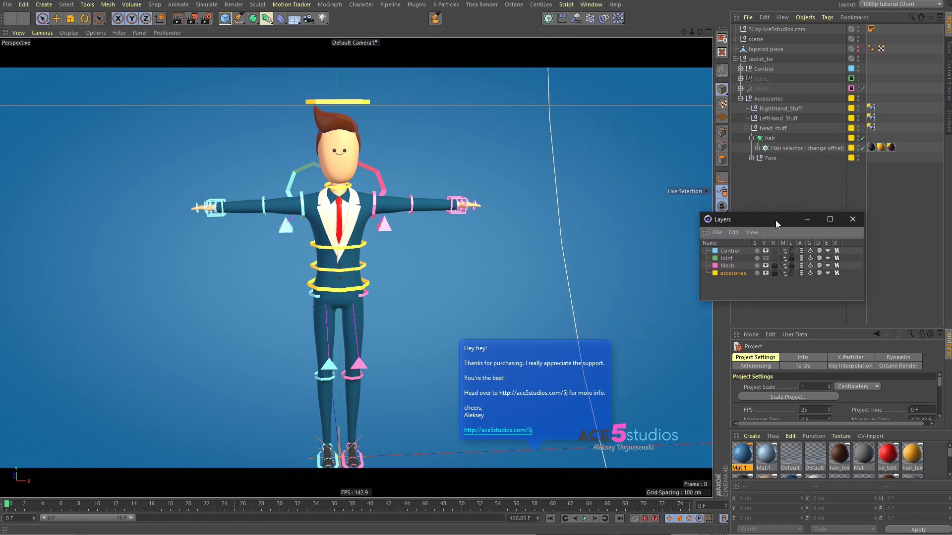
left_click(766, 258)
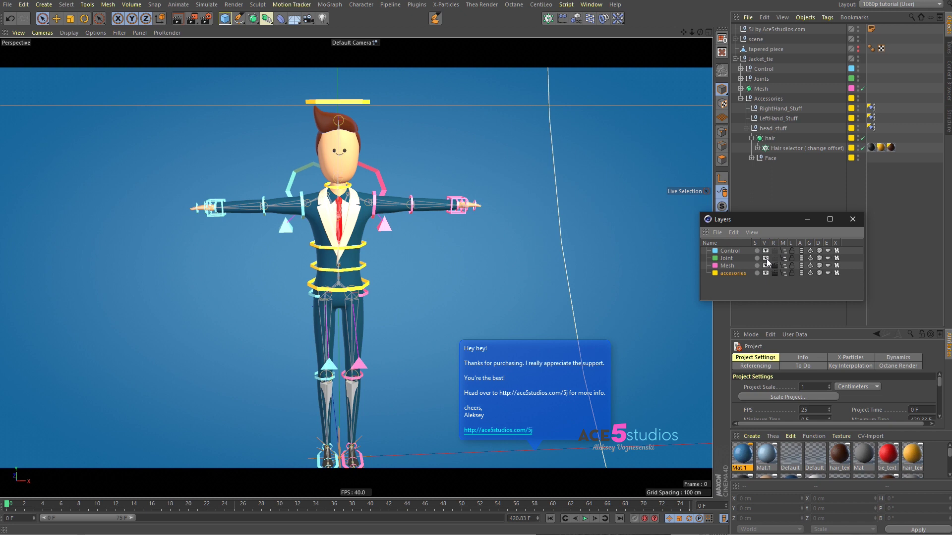
left_click(766, 259)
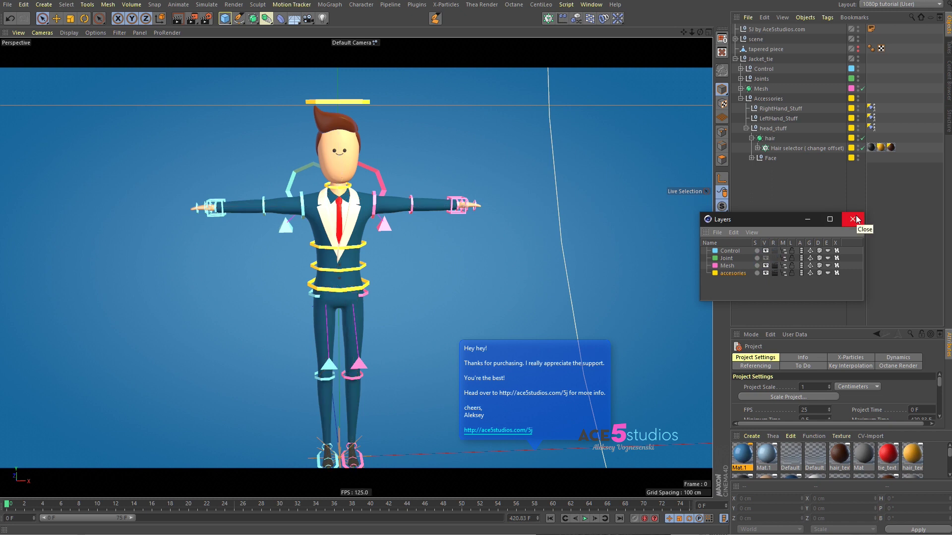
left_click(854, 219)
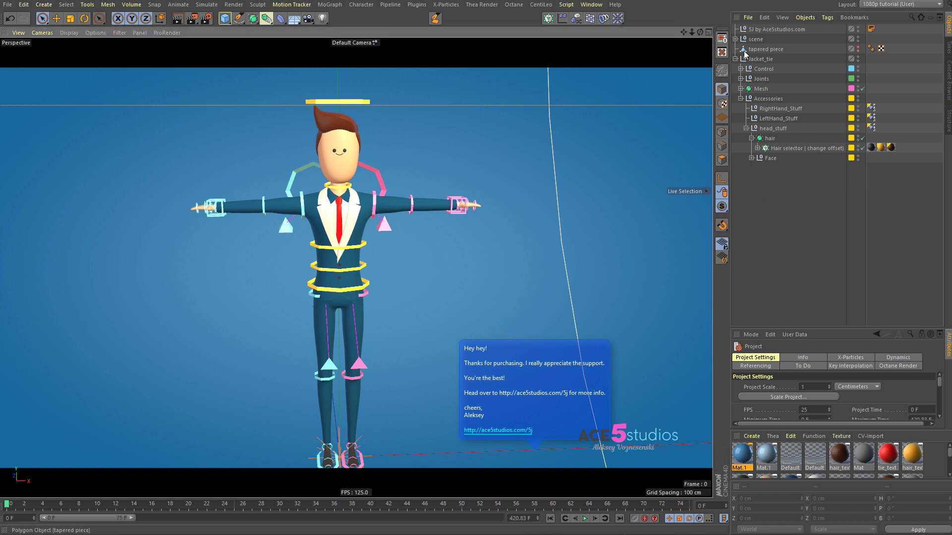
Expand the Joints hierarchy and select the constraint tag on boy_rig:Hips together with the identical tags on all its child joints
left_click(741, 78)
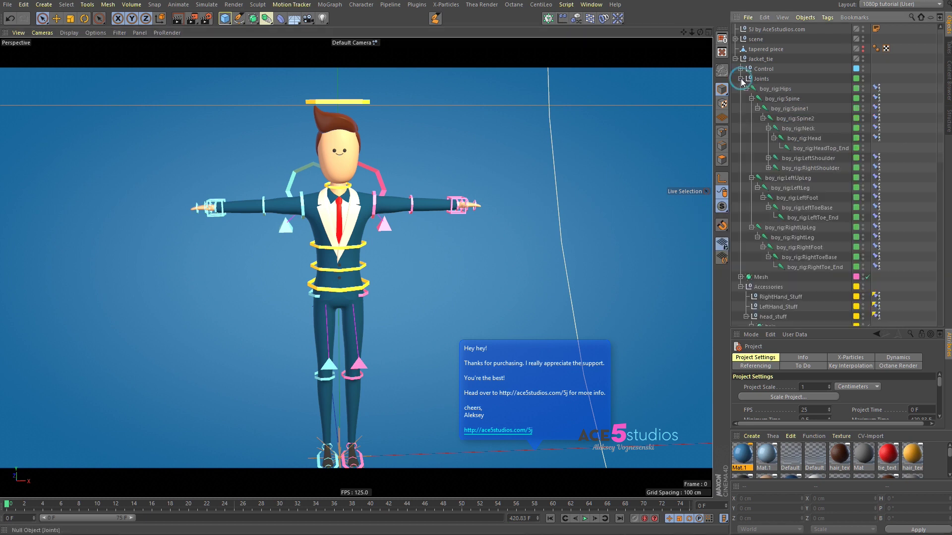
left_click(776, 90)
left_click(877, 90)
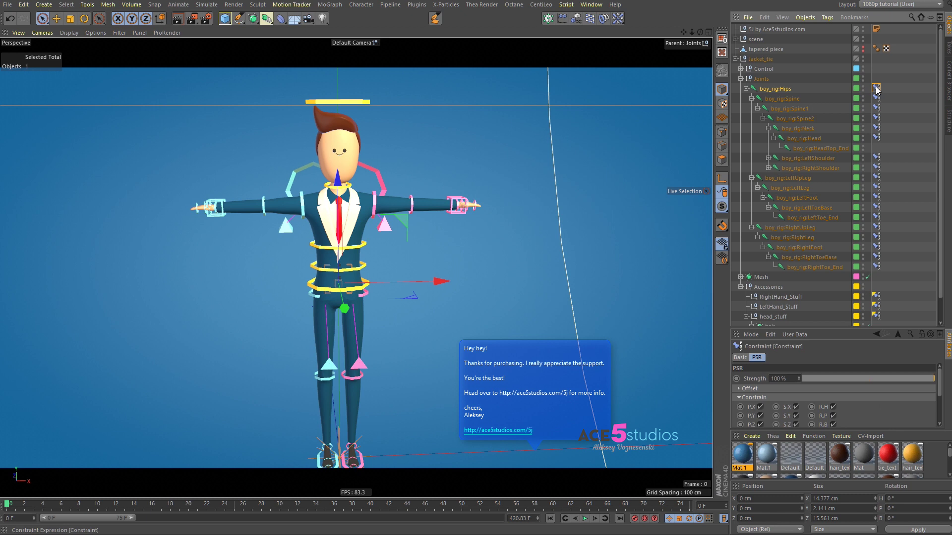
right_click(878, 89)
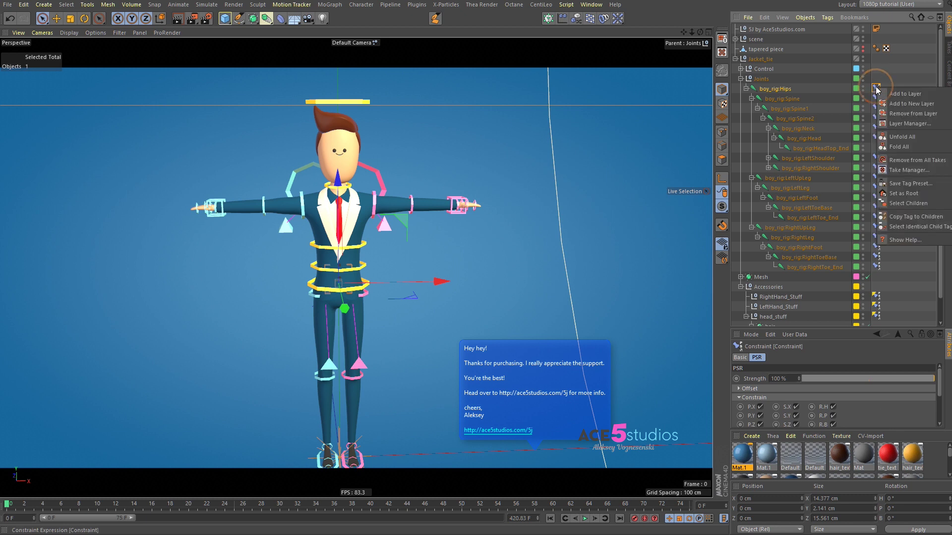
left_click(919, 223)
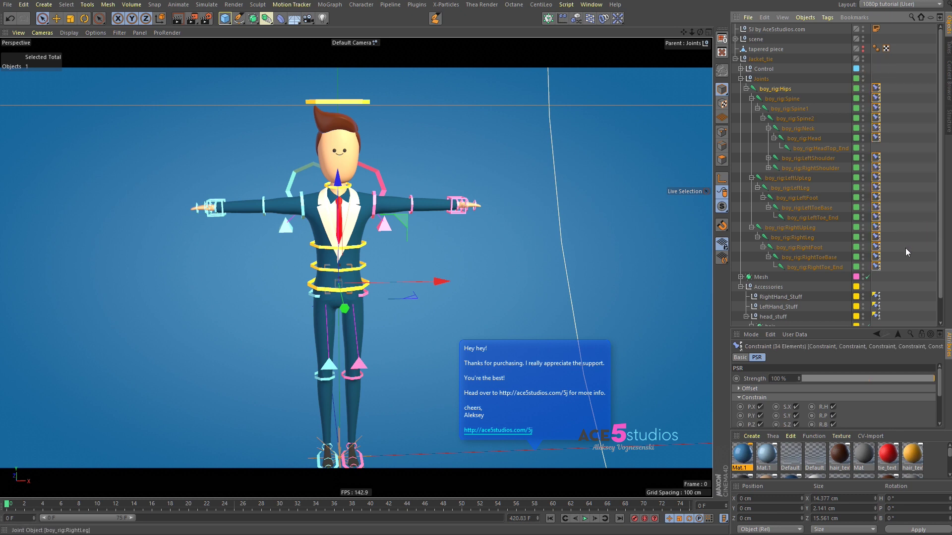
Enable the S (scale) option for the targets of all selected PSR constraints
left_click_drag(831, 329, 835, 200)
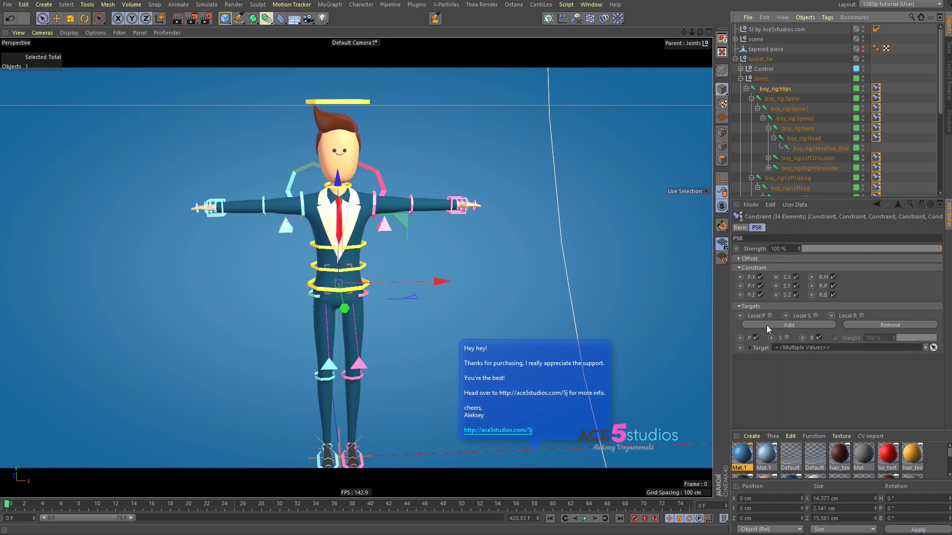
left_click(788, 338)
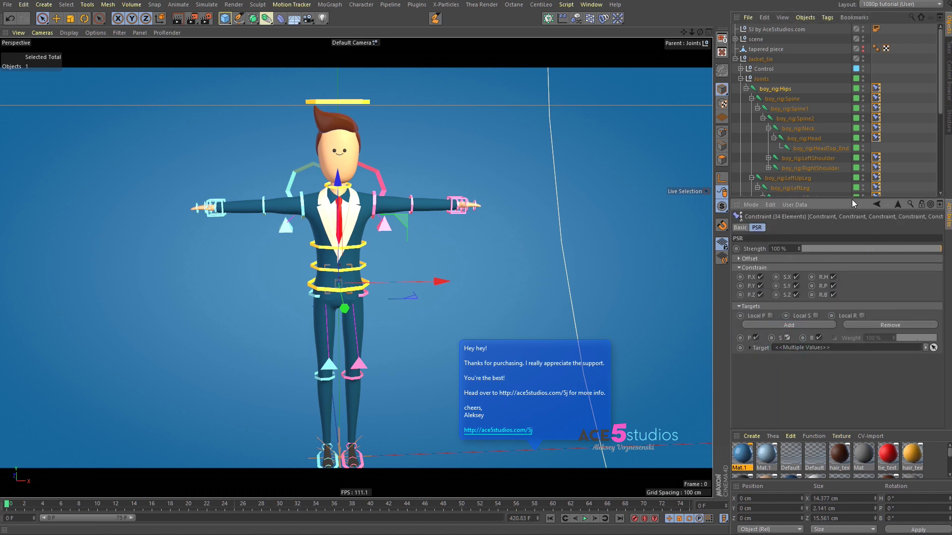
left_click_drag(852, 200, 850, 311)
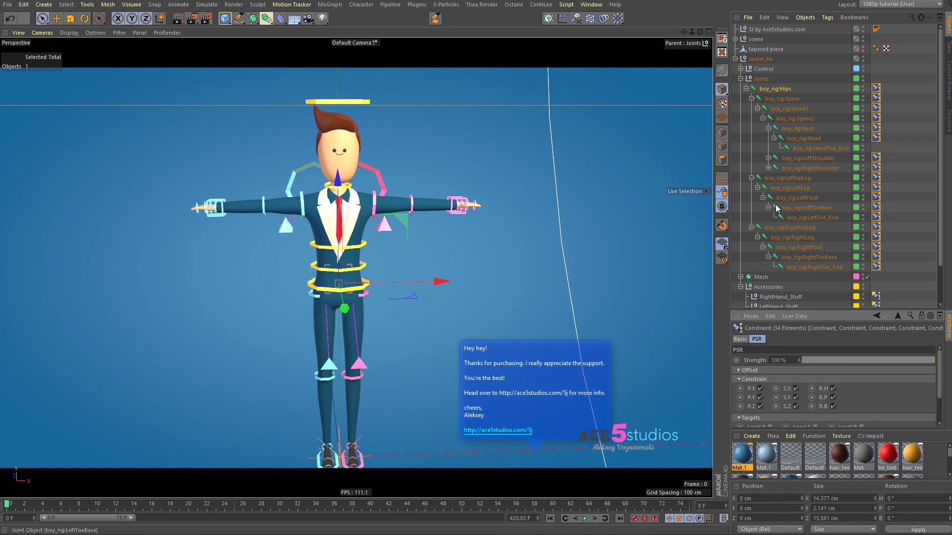
Switch from Model mode to Object mode and activate the Scale tool
left_click(346, 106, "shift")
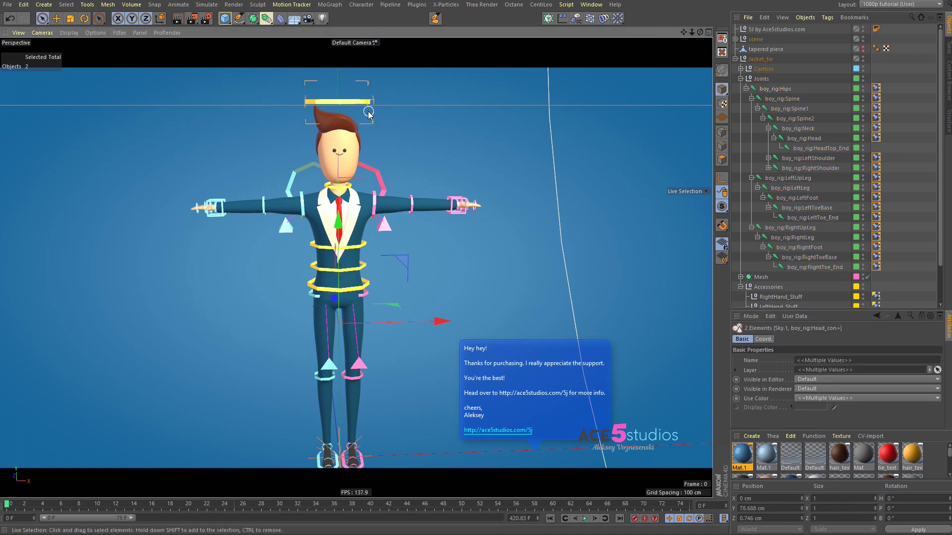
left_click(723, 93)
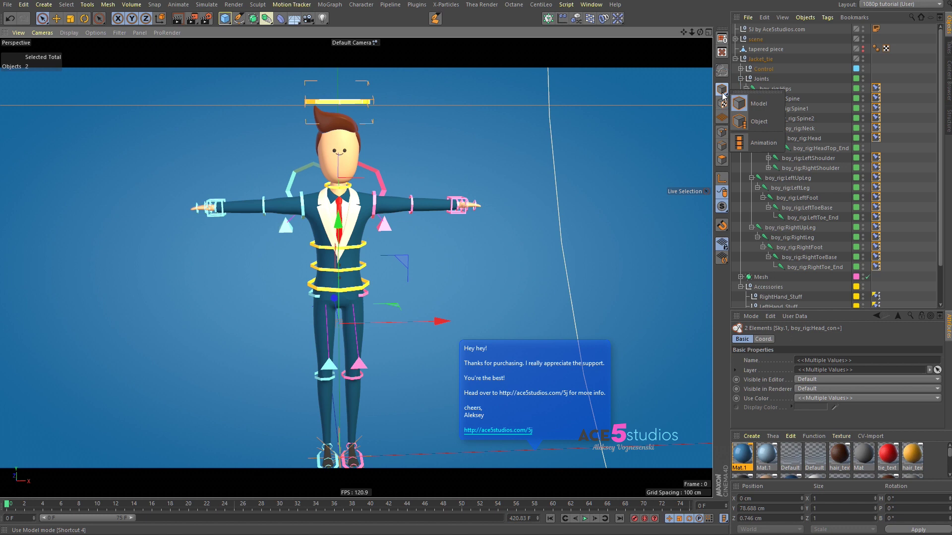
left_click(752, 125)
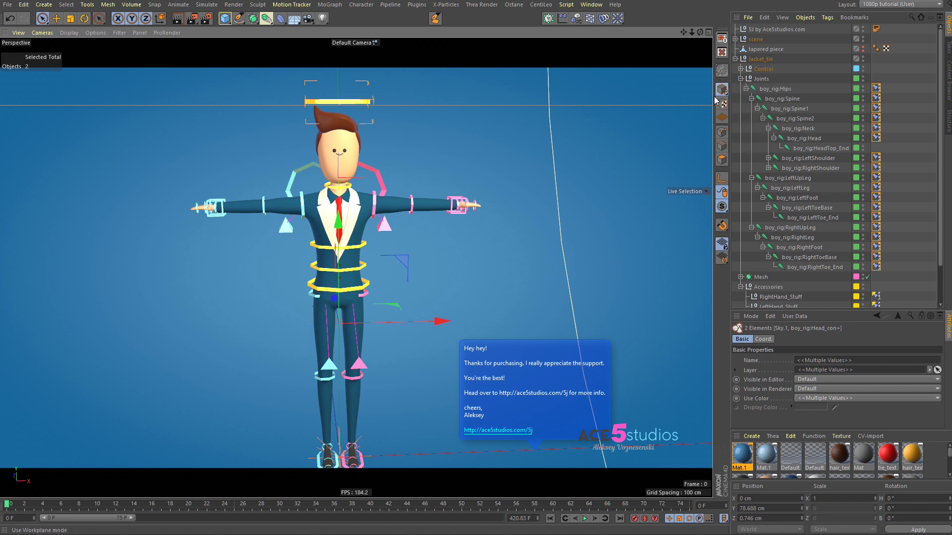
left_click(66, 20)
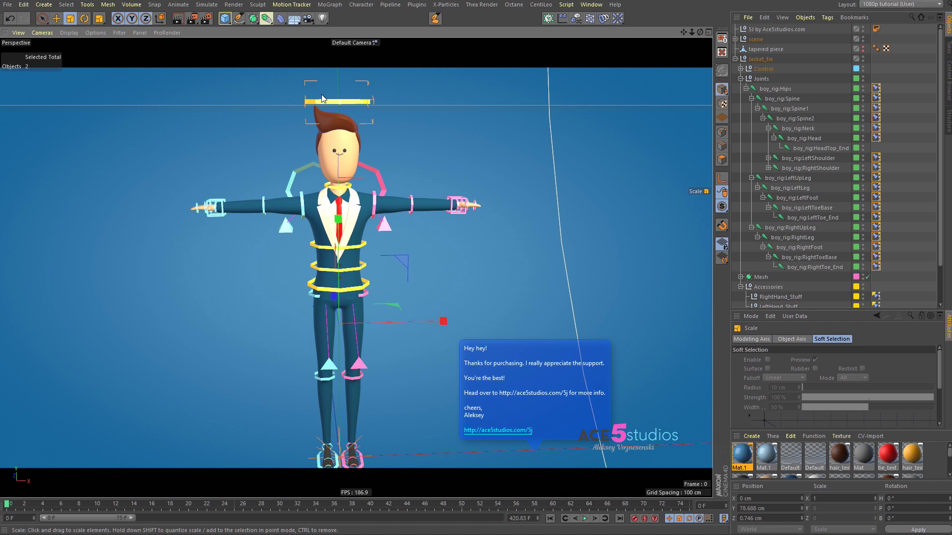
Try scaling up the head controller boy_rig:Head_con+ and undo the scaling
left_click(346, 102)
left_click_drag(171, 149, 60, 164)
left_click_drag(369, 150, 374, 182, "alt")
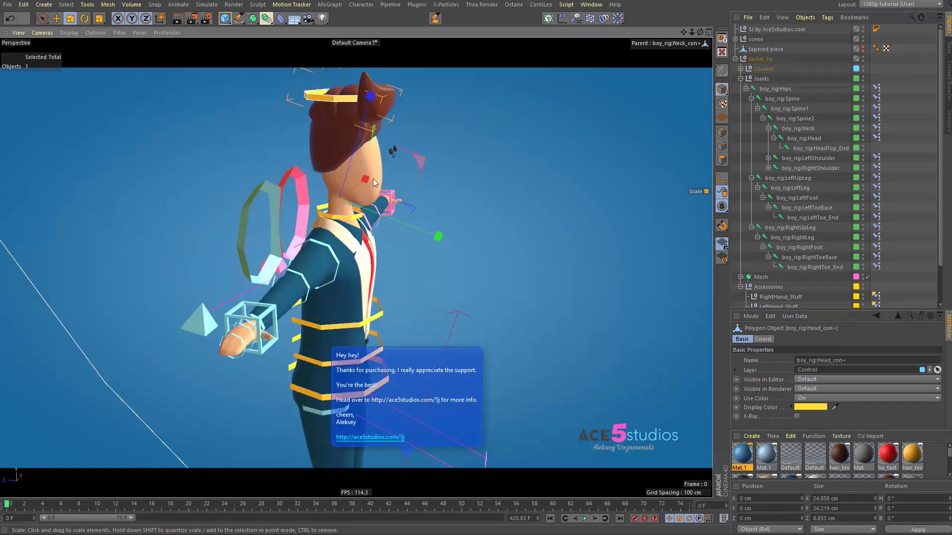
left_click_drag(218, 183, 503, 180)
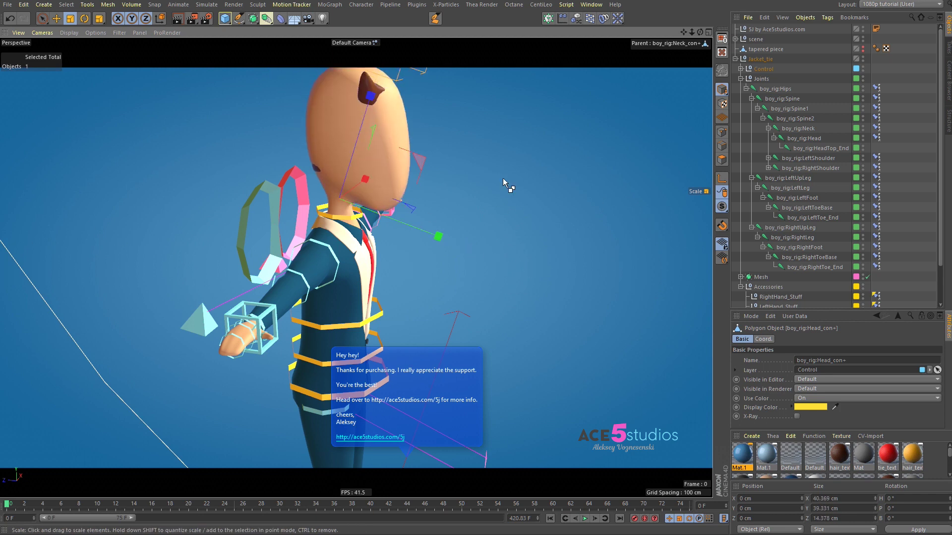
key("ctrl+z")
Scale the head controller boy_rig:Head_con+ up to about 47 cm wide
left_click_drag(313, 219, 437, 194, "alt")
left_click_drag(125, 212, 505, 169)
left_click_drag(384, 208, 184, 187, "alt")
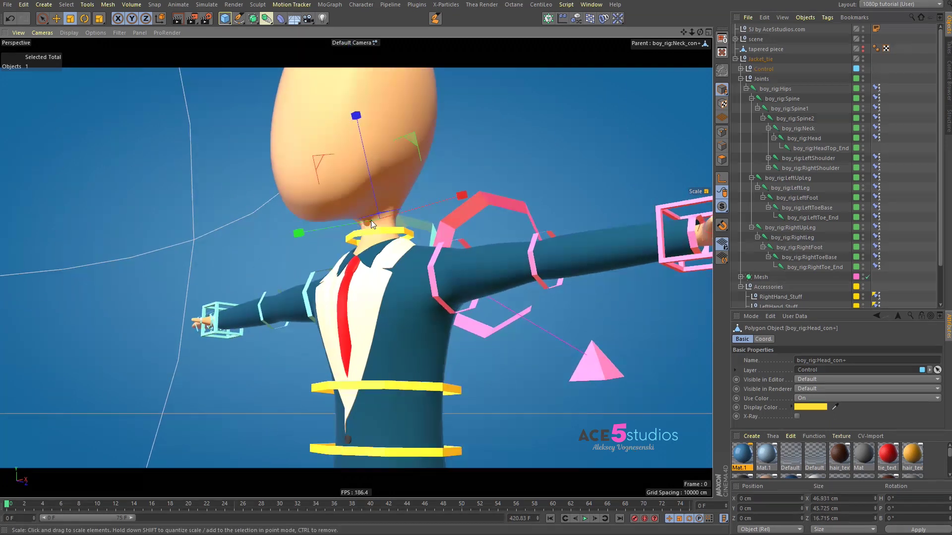
Display the model's shading with mesh lines and reduce the head controller to about 32 cm wide
scroll(371, 205, "up", 3)
mouse_move(371, 205)
left_mouse_down("alt")
mouse_move(411, 219)
mouse_move(517, 212)
mouse_move(357, 127)
left_mouse_up("alt")
key("n")
key("b")
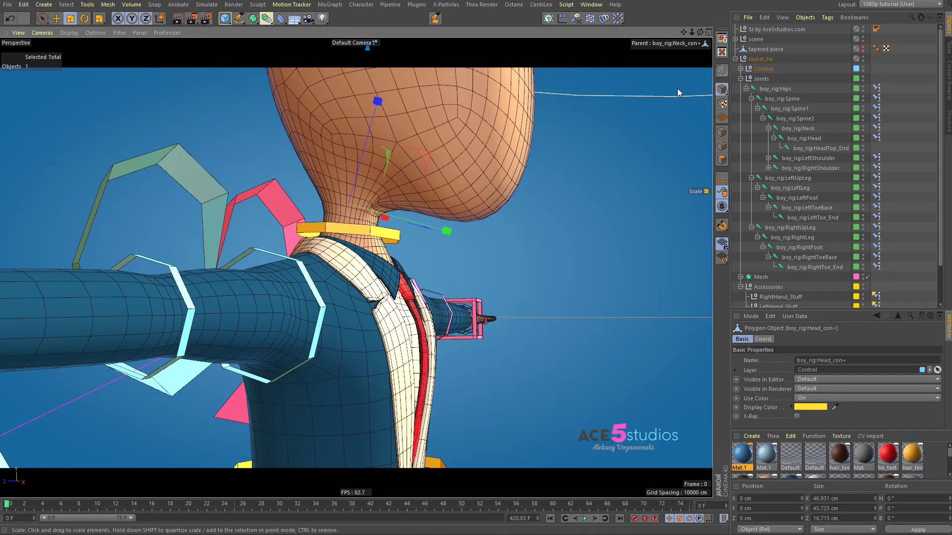
left_click_drag(470, 180, 397, 171)
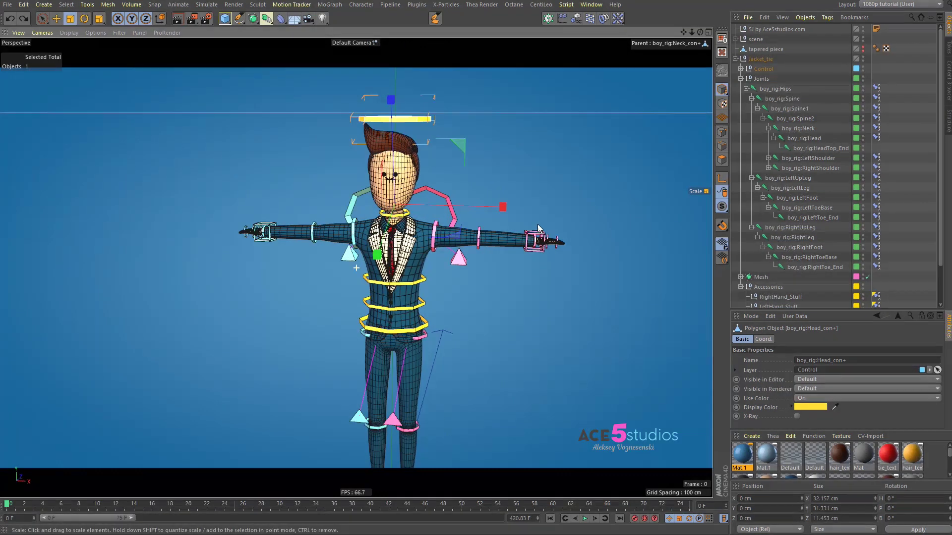
Rotate the left hand controller boy_rig:LeftHand_con+.Goal by about 78° in heading so the hand points downward
scroll(539, 228, "up", 10)
left_click(566, 208)
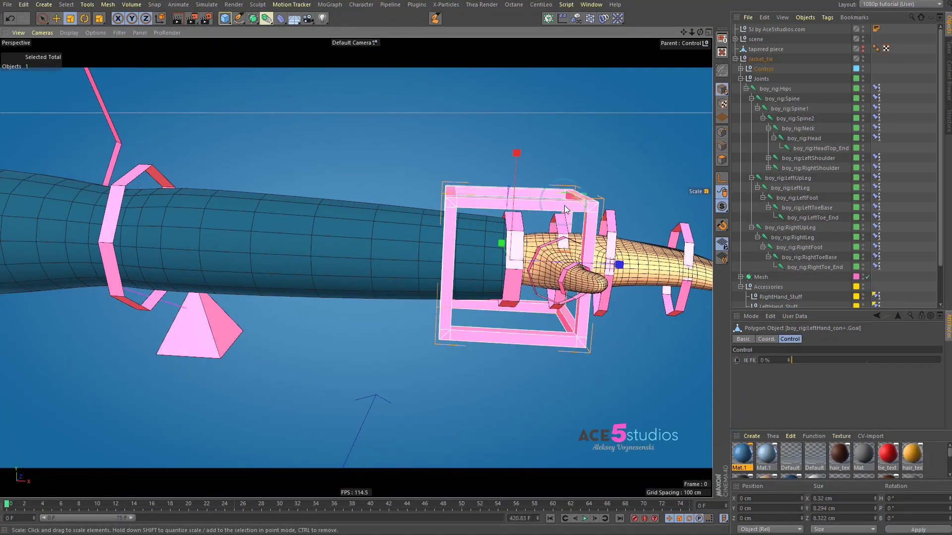
key("r")
left_click_drag(565, 231, 558, 314)
left_click_drag(500, 258, 373, 270, "alt")
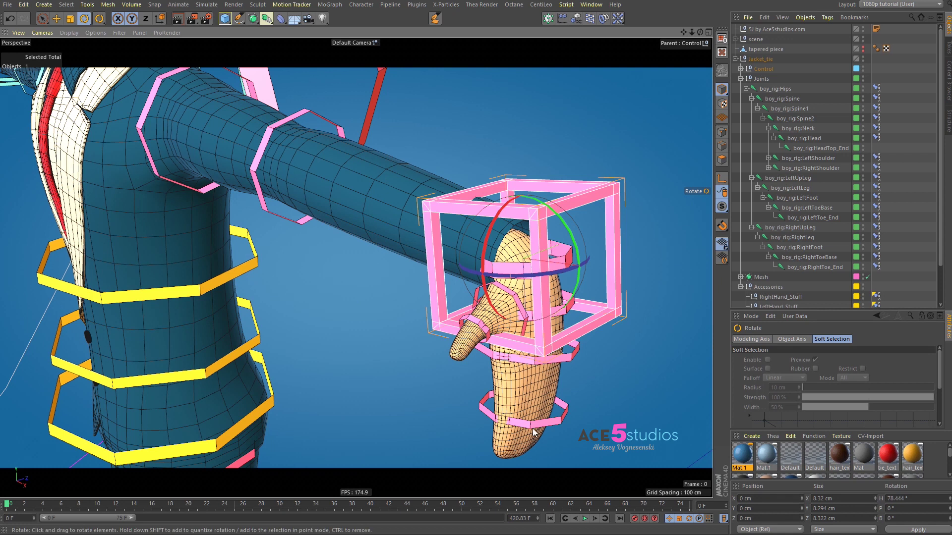
Test the Linear type on boy_mesh's Skin deformer at the bent wrist and restore the Spherical type
left_click(525, 394)
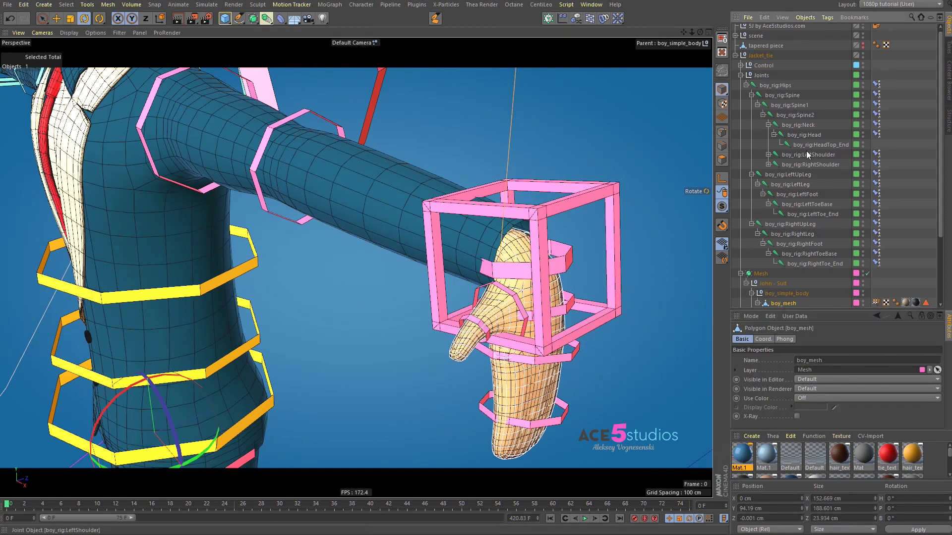
scroll(806, 151, "down", 2)
left_click(773, 254)
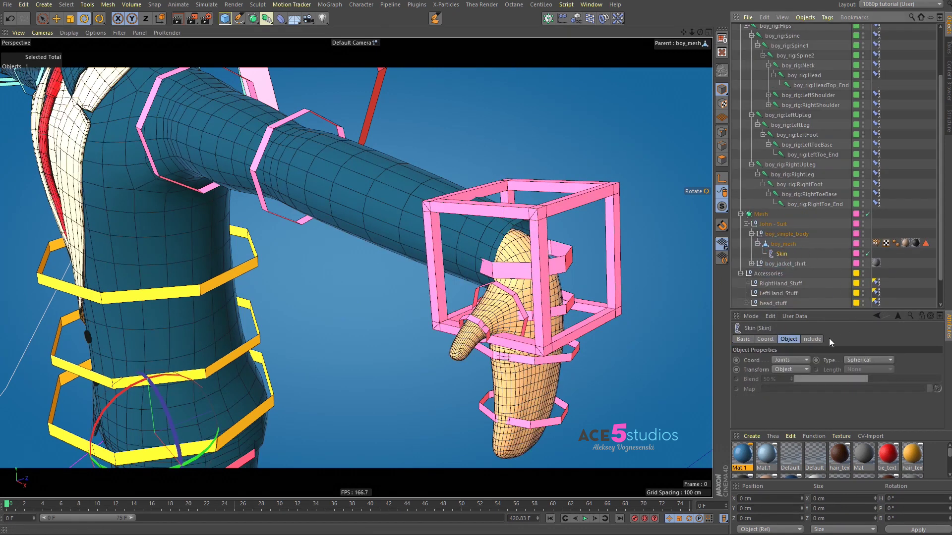
left_click(866, 360)
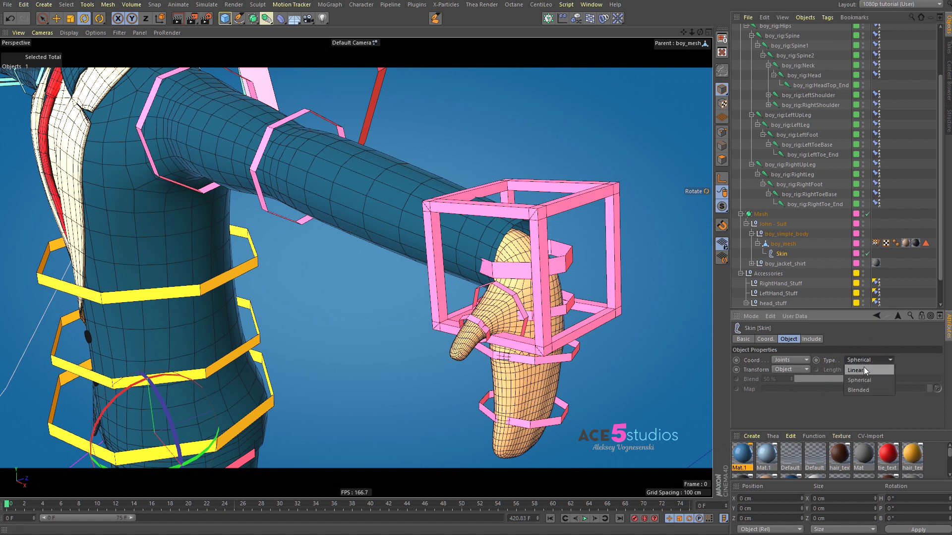
left_click(863, 370)
left_click_drag(478, 271, 467, 223, "alt")
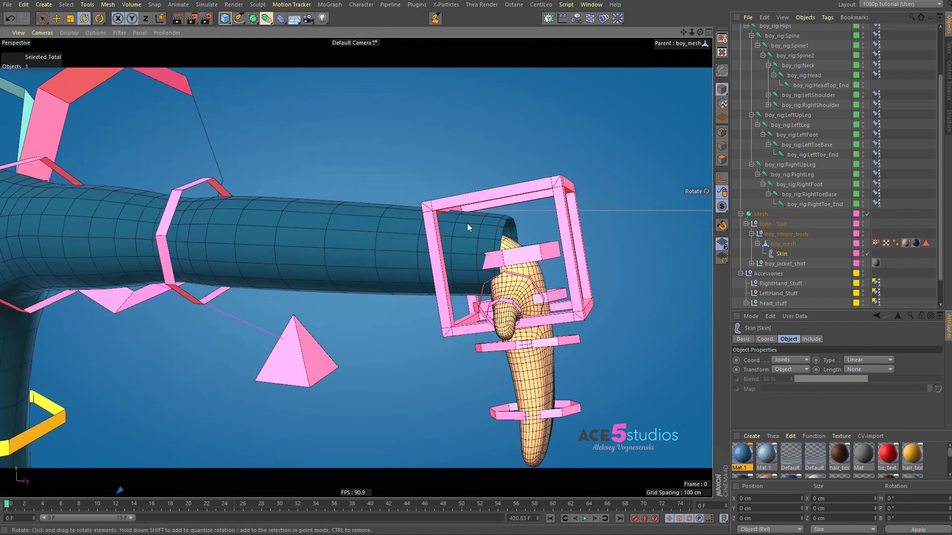
left_click(857, 360)
left_click(863, 380)
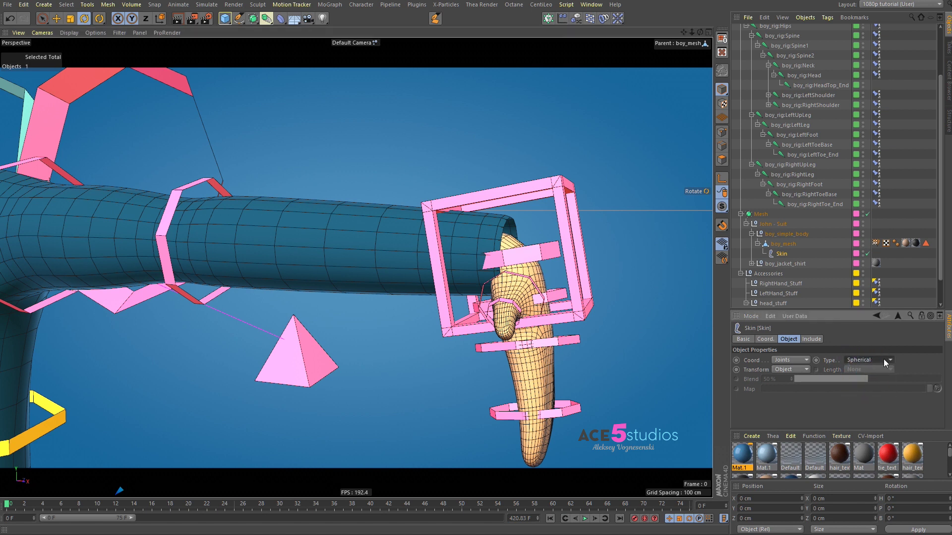
Set boy_mesh's Skin deformer to the Linear type and straighten the left hand by rotating its controller to about -9.3° in heading
left_click(885, 371)
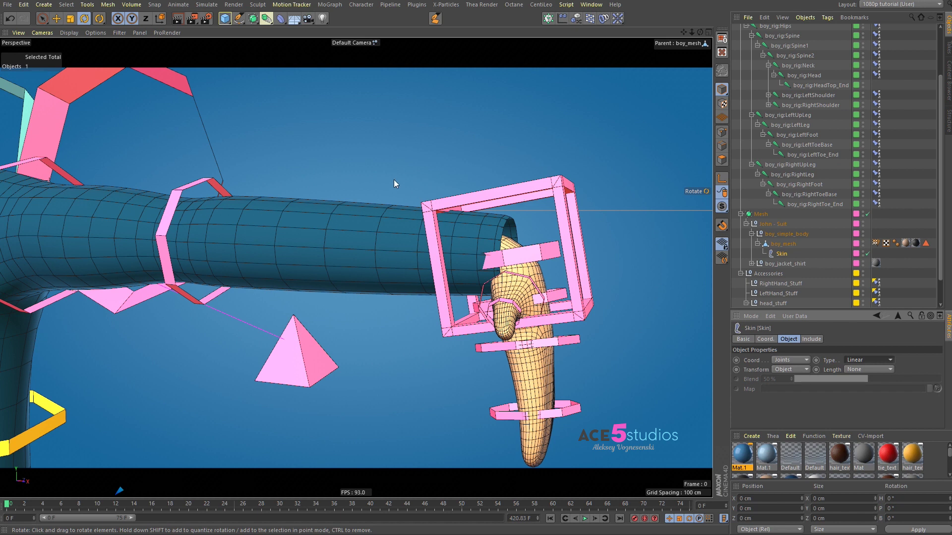
left_click(571, 236)
left_click_drag(571, 236, 458, 233)
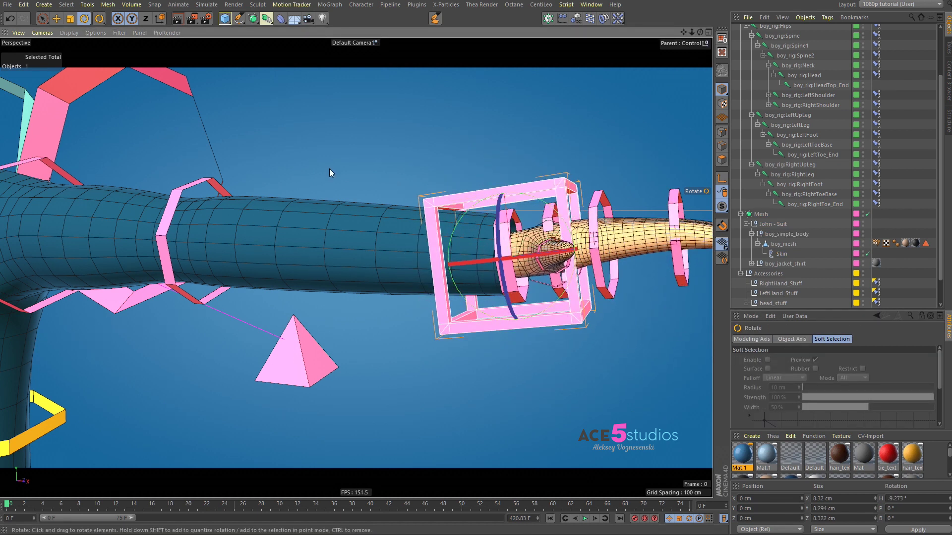
Return boy_mesh's Skin deformer to the Spherical type while viewing the head and neck
right_click_drag(388, 183, 351, 193, "alt")
middle_click_drag(351, 193, 574, 334, "alt")
right_click_drag(318, 276, 446, 285, "alt")
left_click_drag(446, 285, 389, 287, "alt")
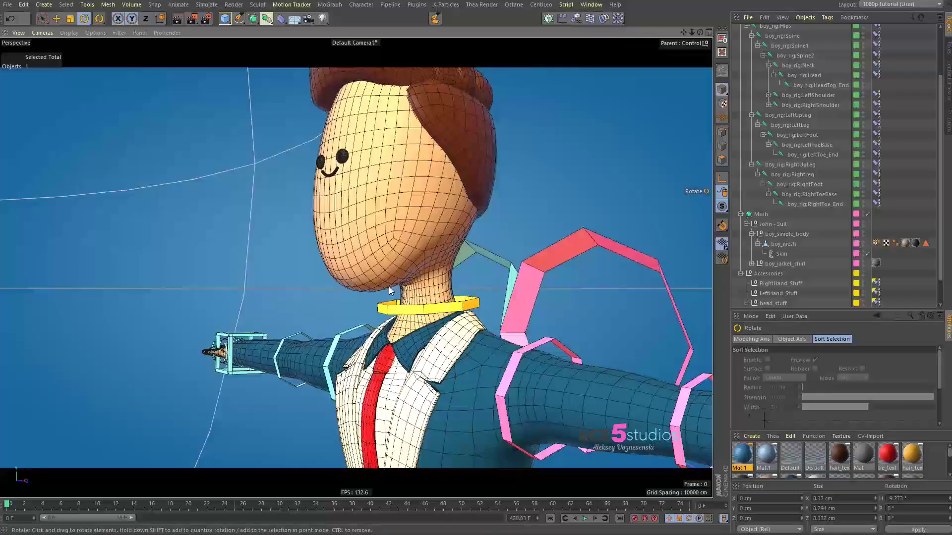
left_click(781, 254)
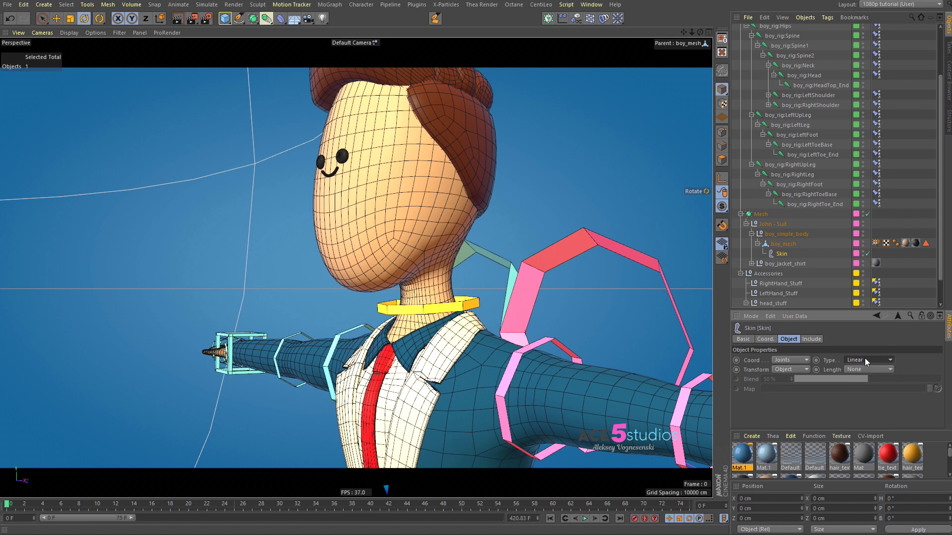
scroll(865, 362, "down", 1)
left_click_drag(391, 230, 417, 223, "alt")
right_click_drag(417, 223, 368, 202, "alt")
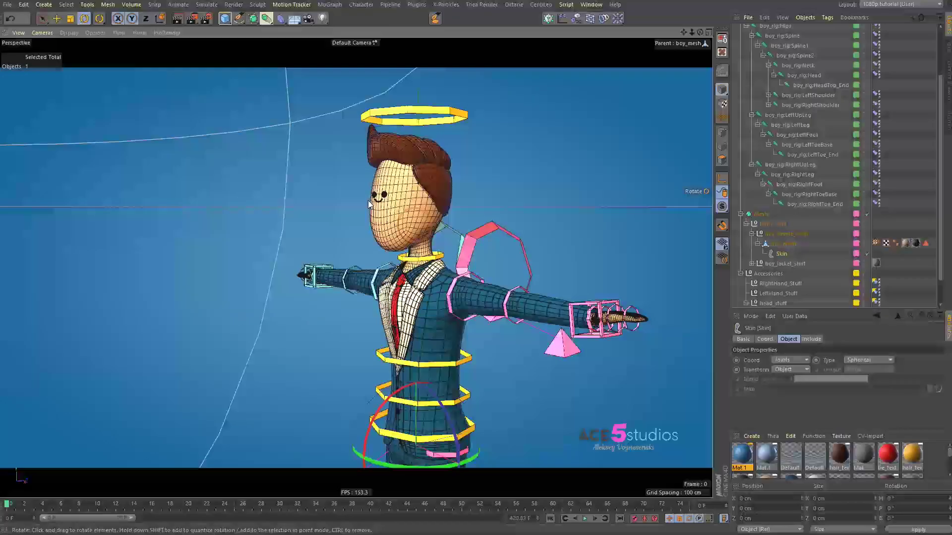
Detach the editing mode palette, switch to Object mode and scale the head controller boy_rig:Head_con+ up to about 58 cm wide
left_click_drag(368, 201, 369, 190, "alt")
left_click(418, 158)
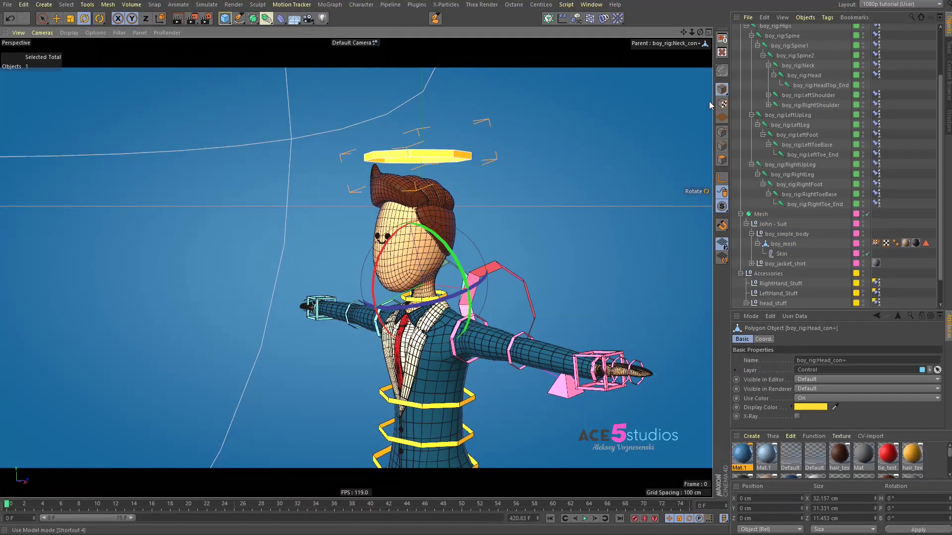
key("t")
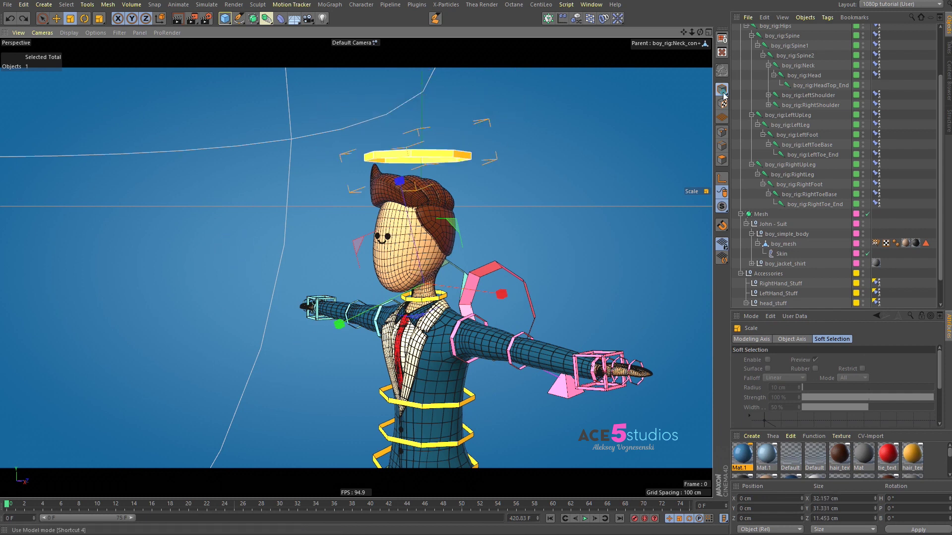
left_click(722, 93)
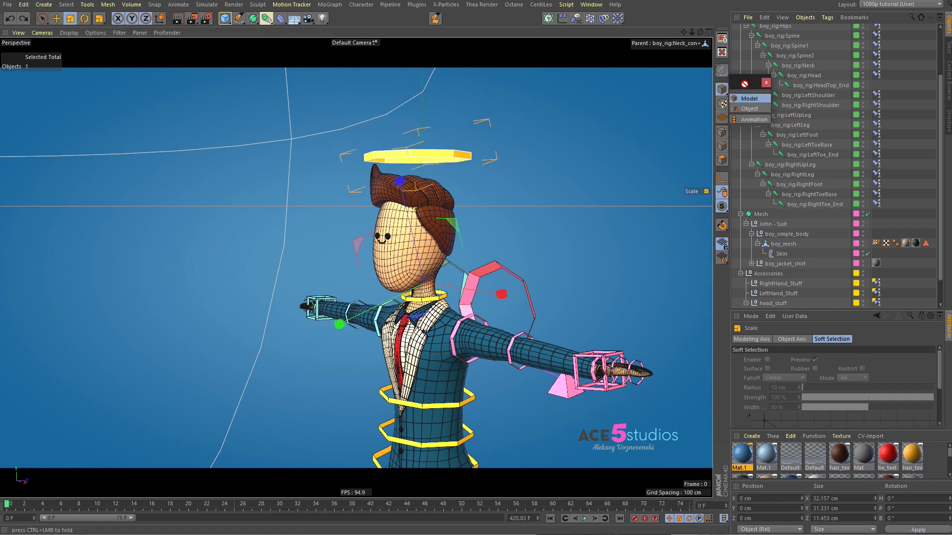
left_click_drag(751, 85, 646, 87)
left_click(649, 111)
left_click_drag(244, 288, 548, 243)
Set boy_mesh's Skin deformer to the Linear type to check the neck under the enlarged head
right_click_drag(547, 243, 546, 264, "alt")
left_click_drag(545, 263, 535, 290, "alt")
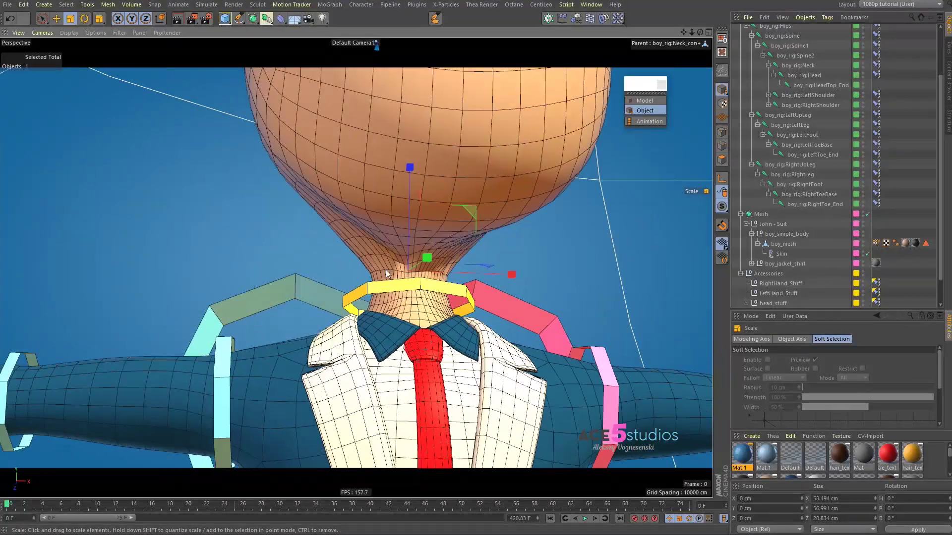
left_click(803, 253)
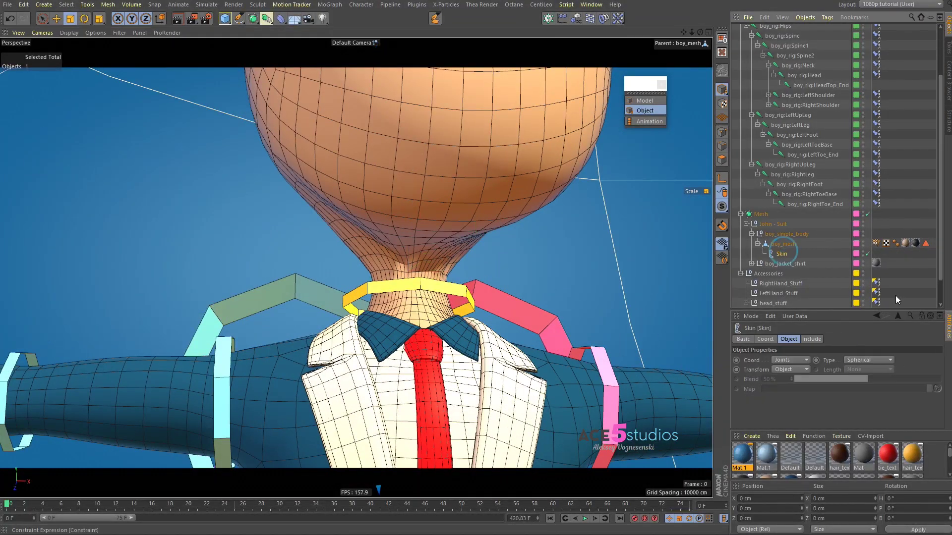
left_click(872, 362)
left_click(869, 370)
Try scaling the left hand controller boy_rig:LeftHand_con+.Goal up to about 25 cm and undo the scaling
left_click_drag(375, 246, 392, 290, "alt")
right_click_drag(433, 292, 357, 297, "alt")
middle_click_drag(537, 322, 358, 321, "alt")
right_click_drag(358, 321, 444, 342, "alt")
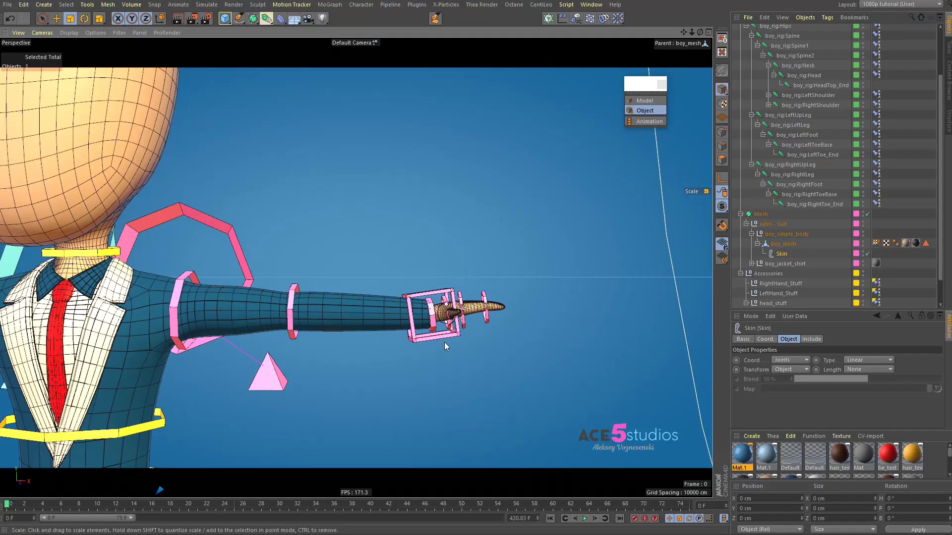
left_click(438, 340)
mouse_move(423, 338)
left_mouse_down()
mouse_move(444, 250)
mouse_move(501, 238)
mouse_move(408, 346)
left_mouse_up()
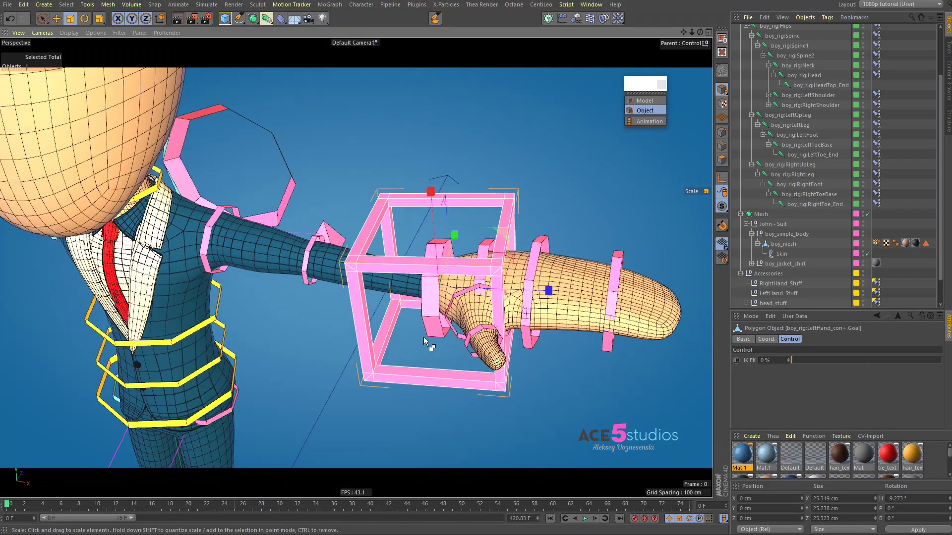
key("ctrl+z")
Set the left hand's IK FK control to 100 % and enlarge the hand with its wrist controller
left_click_drag(487, 232, 403, 292, "alt")
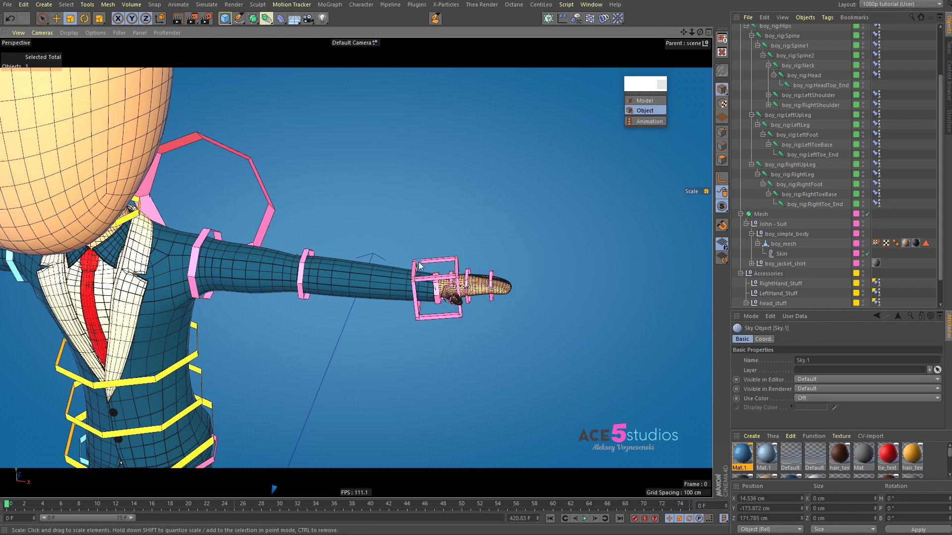
left_click_drag(920, 359, 942, 360)
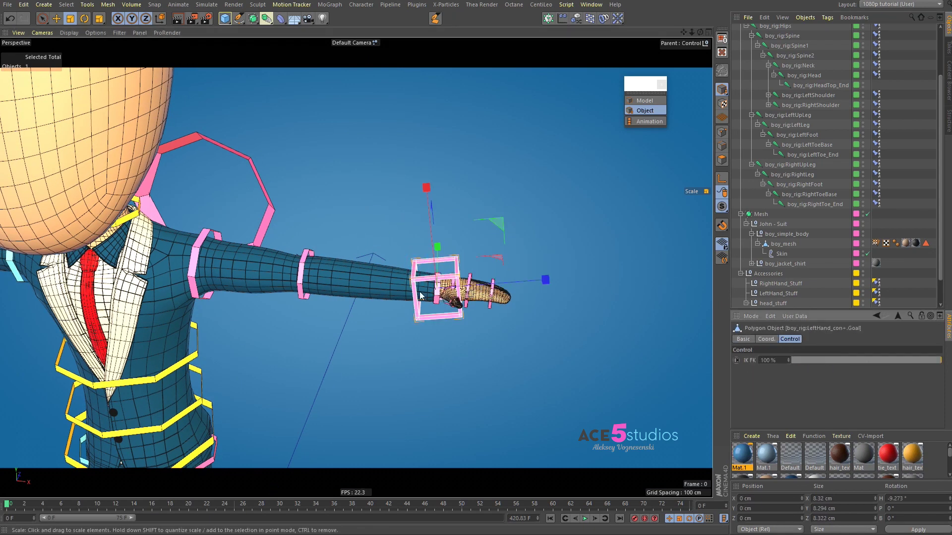
left_click(435, 300)
left_click_drag(264, 320, 538, 296)
Move the head controller boy_rig:Head_con+ up to about 13.5 cm in Z
key("e")
right_click_drag(284, 232, 168, 270, "alt")
middle_click_drag(168, 270, 248, 310, "alt")
left_click(298, 93)
left_click_drag(357, 164, 199, 166, "alt")
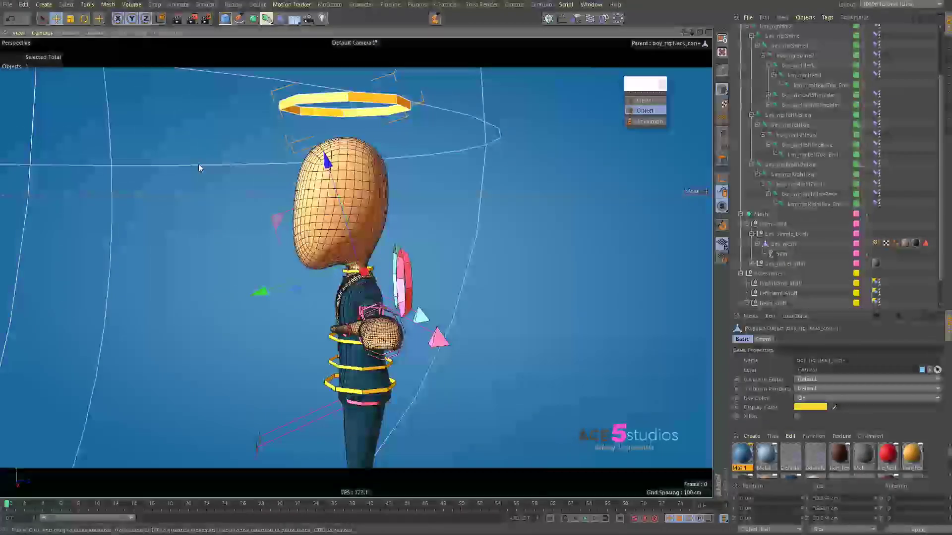
left_click_drag(442, 253, 526, 223)
left_click(370, 193)
middle_click_drag(275, 185, 297, 264, "alt")
Run the Reset PSR command on the head controller boy_rig:Head_con+
left_click(323, 148)
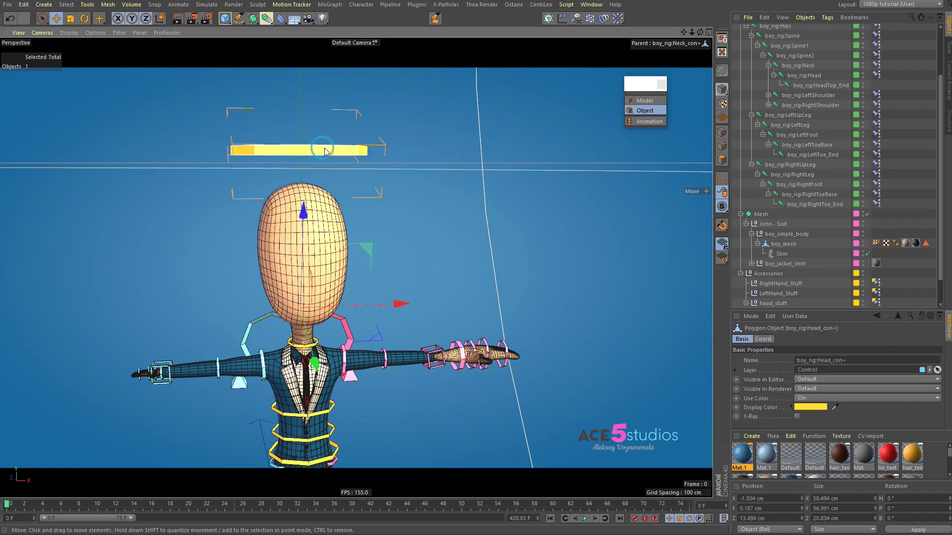
left_click_drag(325, 259, 338, 306, "alt")
key("shift+c")
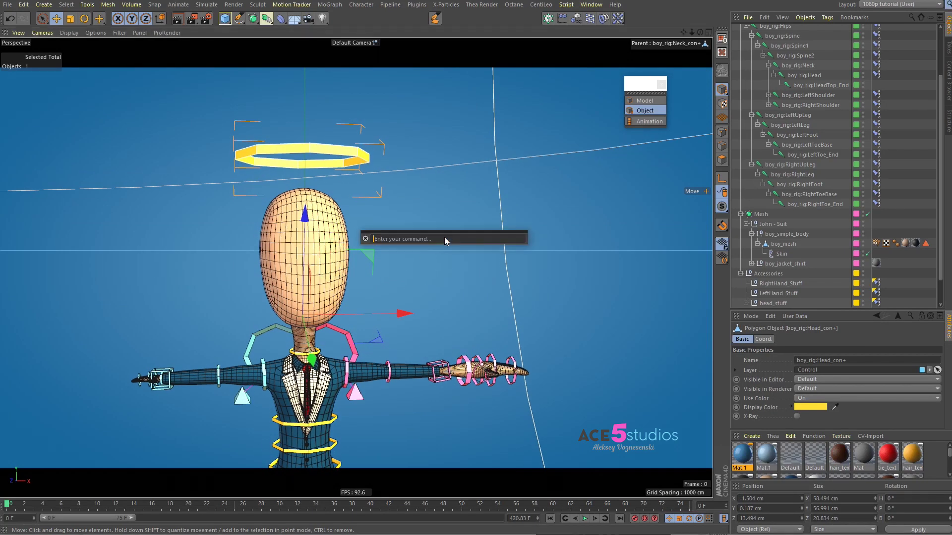
type("reset p")
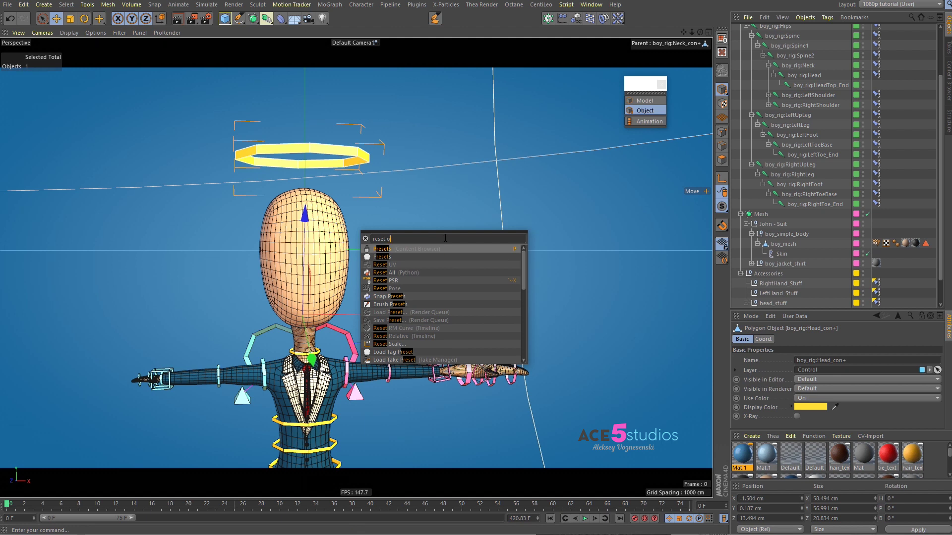
type(" o")
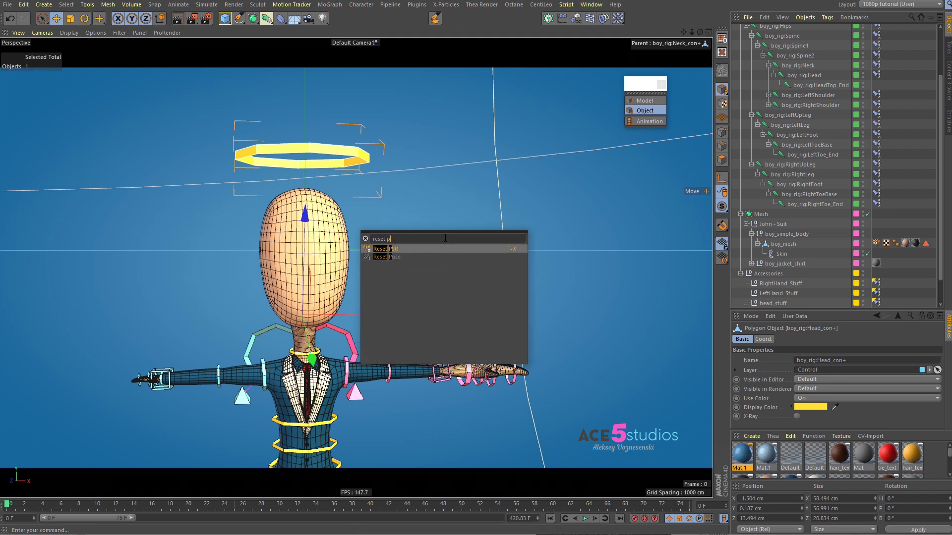
key("Return")
Scale the head controller up to about 53 cm wide and raise it to about 18 cm in Z
left_click_drag(462, 229, 104, 342, "alt")
key("t")
left_click_drag(178, 291, 419, 285)
key("e")
left_click_drag(253, 326, 376, 270, "alt")
left_click_drag(303, 276, 193, 302, "alt")
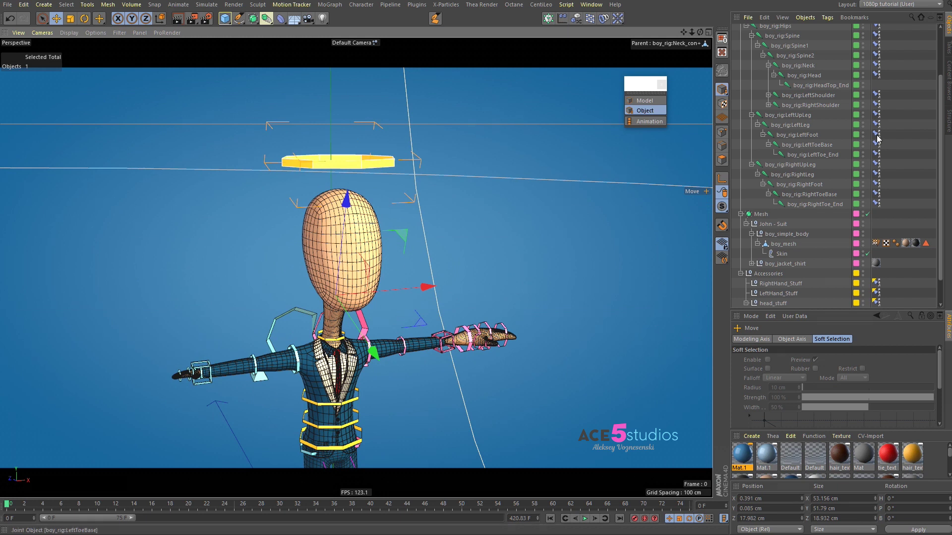
Locate boy_rig:Head_con+ in the object hierarchy and freeze all of its coordinates
left_click(341, 168)
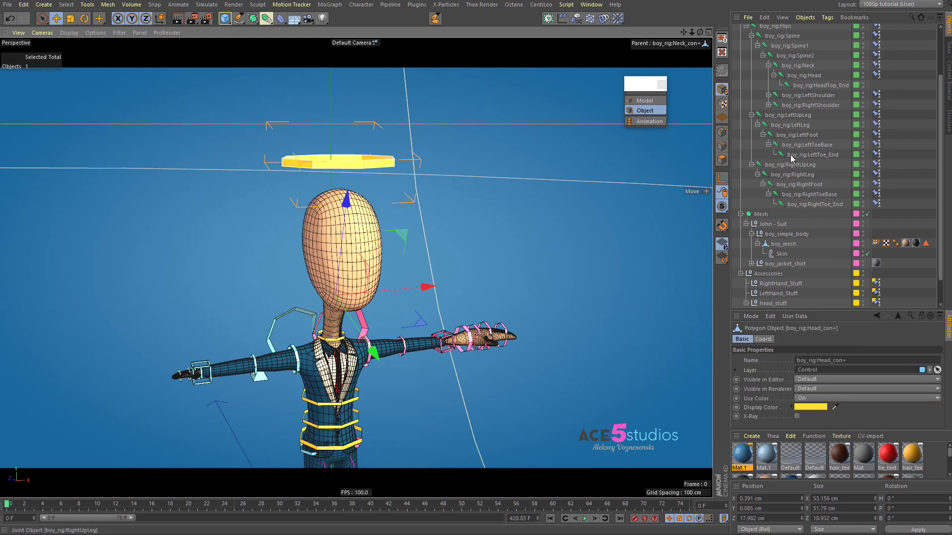
key("s")
left_click(763, 339)
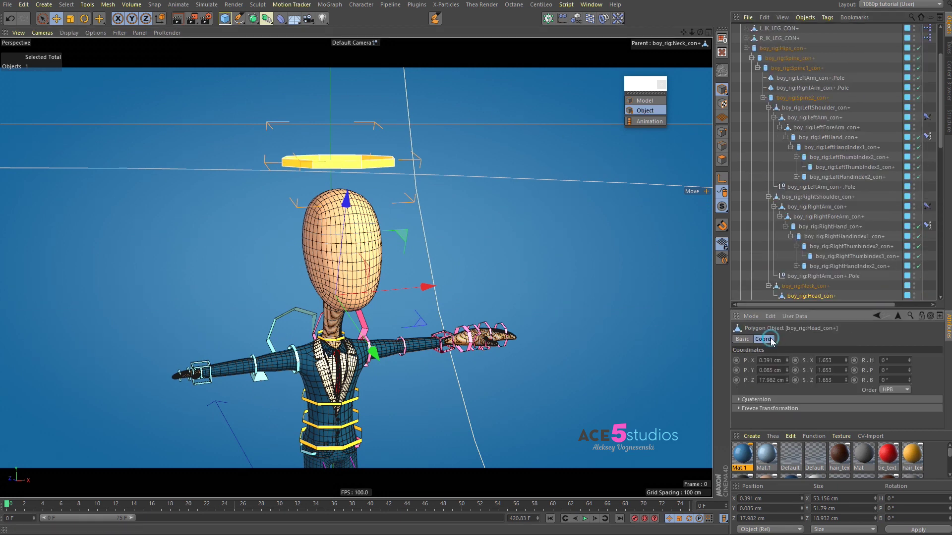
left_click(766, 409)
left_click(759, 419)
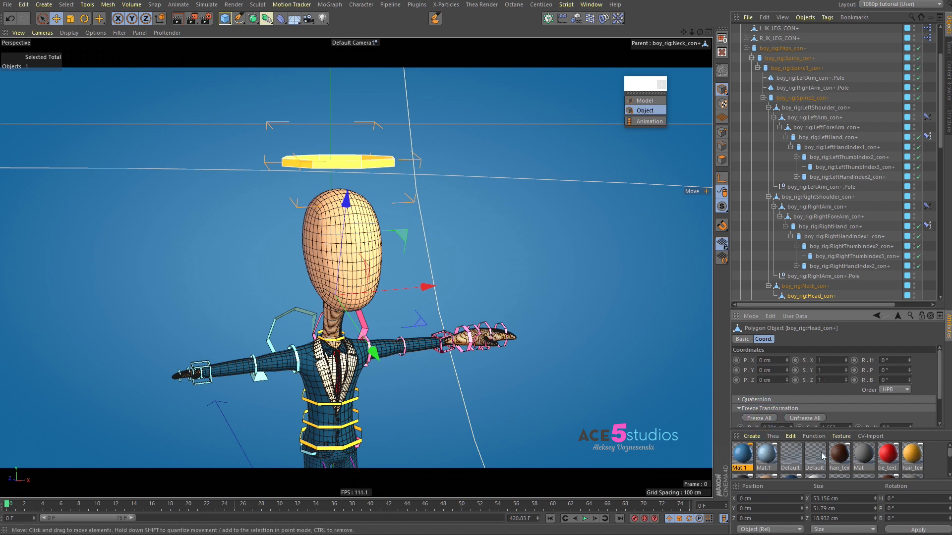
scroll(814, 425, "down", 2)
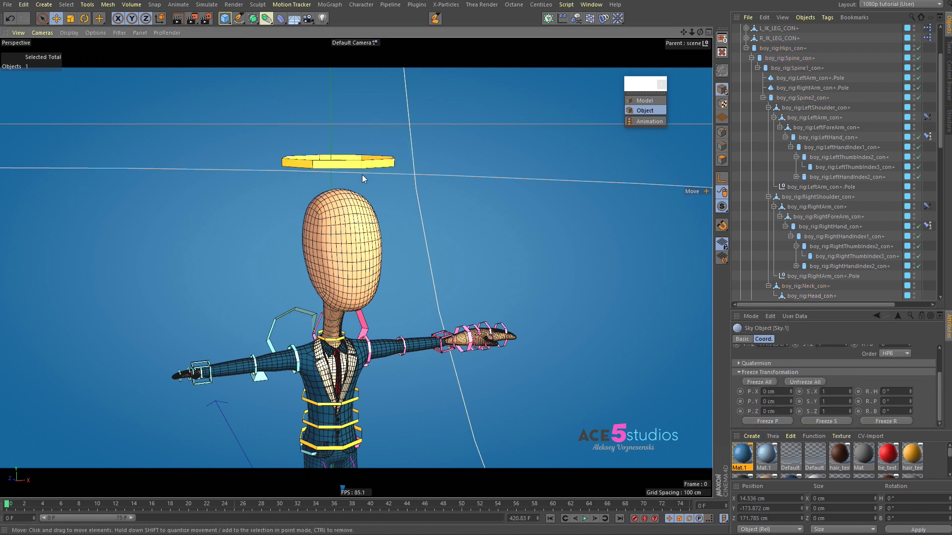
Toggle the Z-axis lock, try rotating the frozen head controller, and undo the rotations
key("r")
left_click_drag(248, 315, 278, 305)
left_click(146, 18)
left_click_drag(323, 347, 392, 368)
key("ctrl+z")
key("ctrl+z")
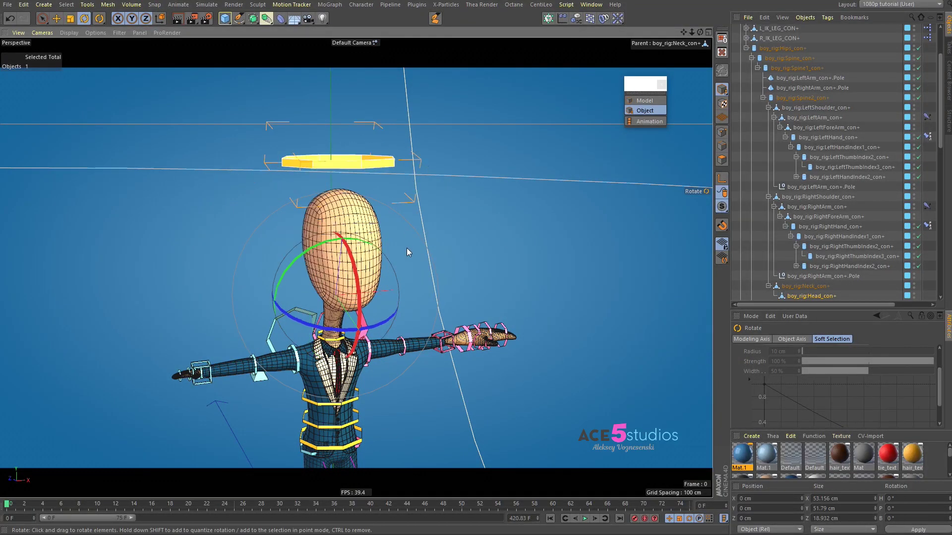
Move the chest controller boy_rig:Spine1_con+ upward to stretch the torso
left_click_drag(406, 247, 334, 303, "alt")
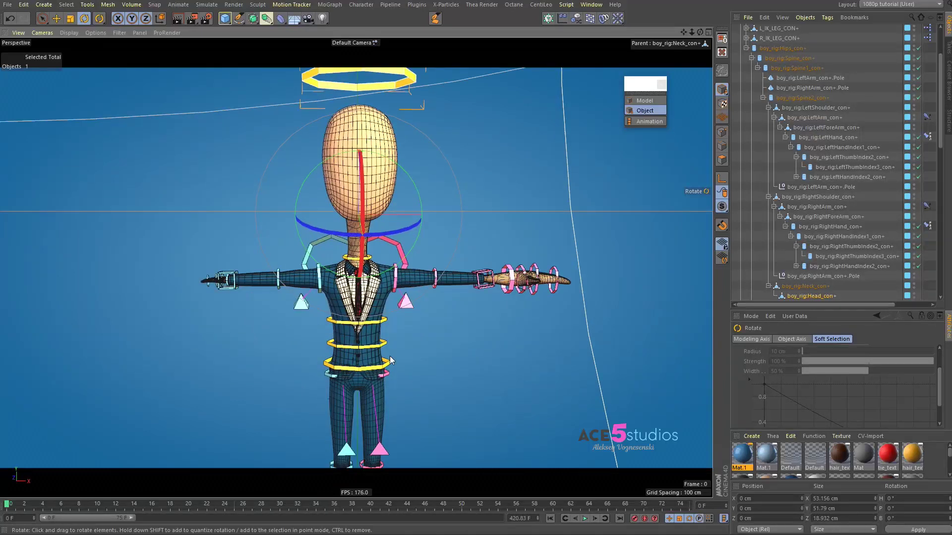
left_click(384, 321)
key("e")
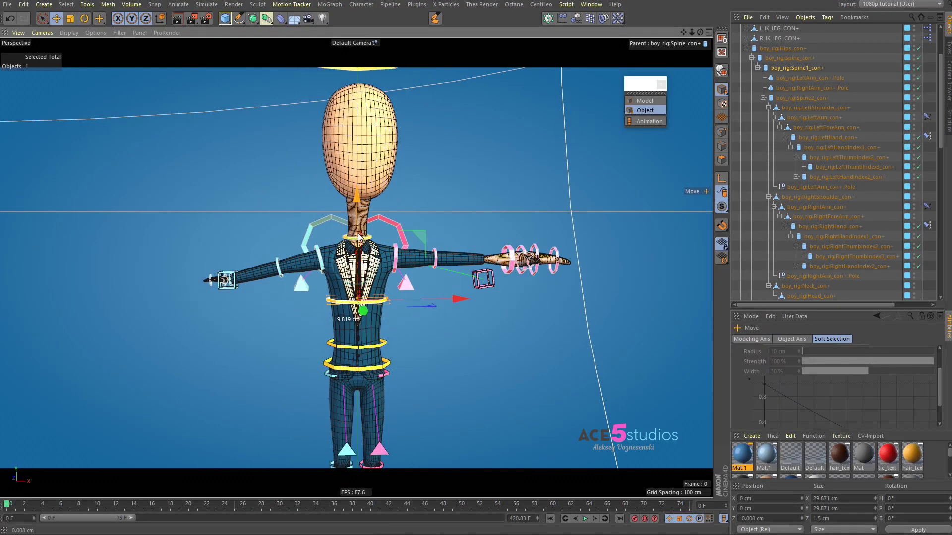
left_click_drag(385, 323, 359, 212)
Raise the controller boy_rig:Spine_con+ to about 32.7 cm in Z and lower boy_rig:Spine1_con+ to about 1.2 cm
left_click(367, 307)
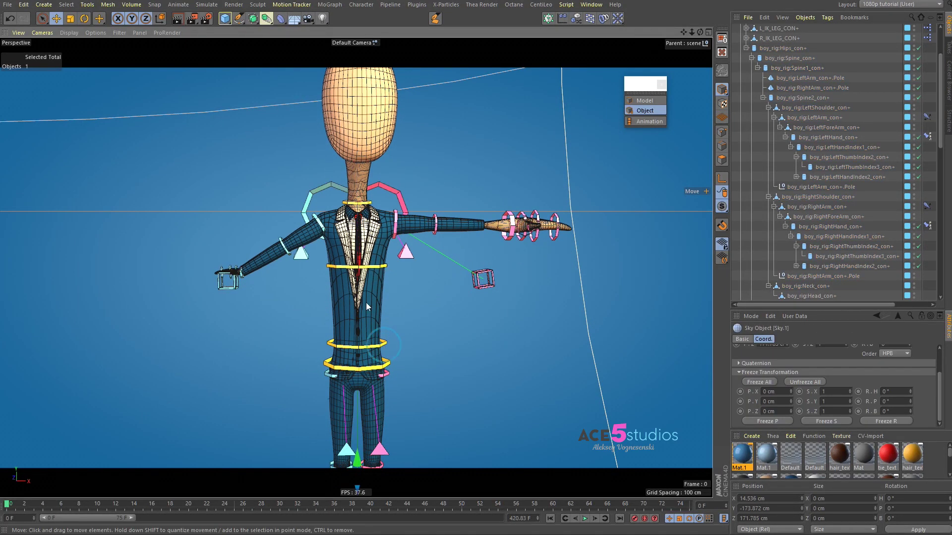
left_click(385, 346)
left_click_drag(385, 346, 376, 203)
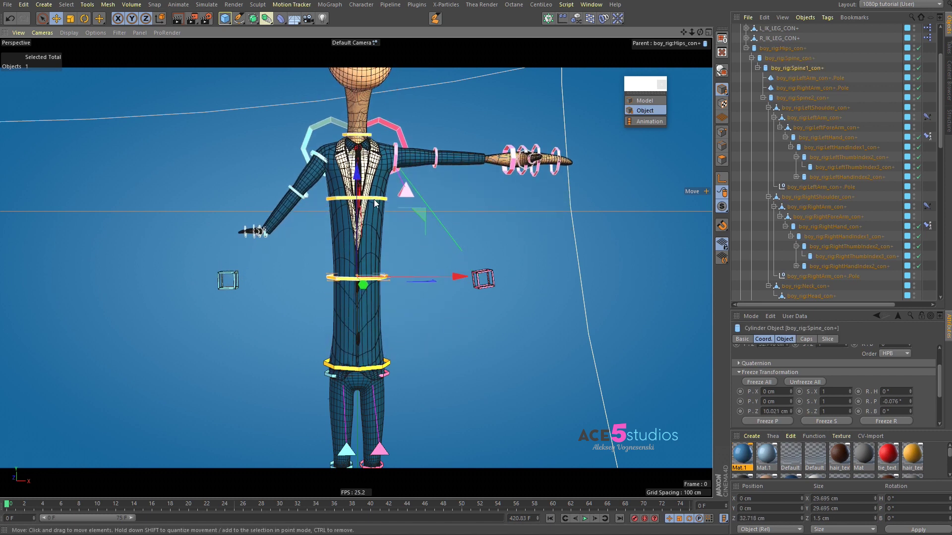
left_click(375, 199)
left_click_drag(357, 146, 358, 198)
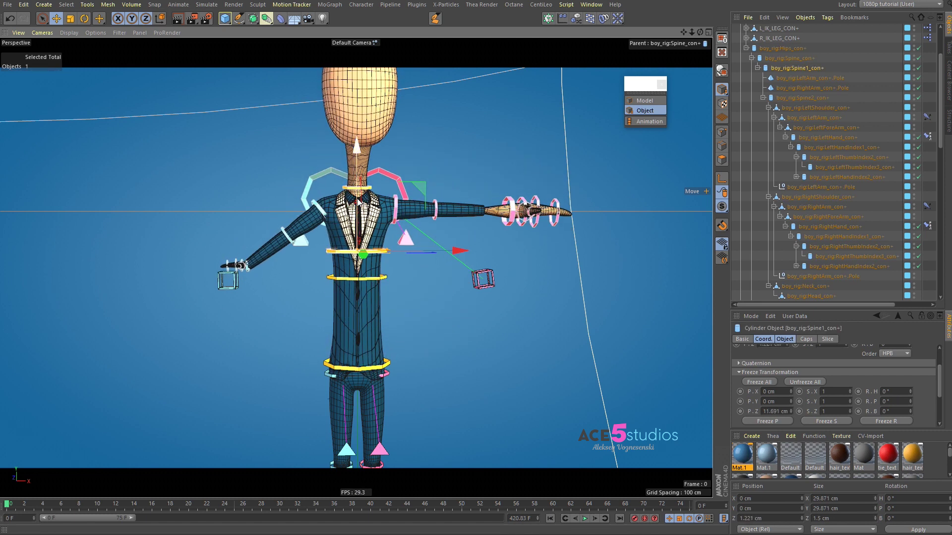
Scale the chest controller boy_rig:Spine1_con+ up to about 55 cm wide
key("t")
left_click_drag(446, 238, 596, 257)
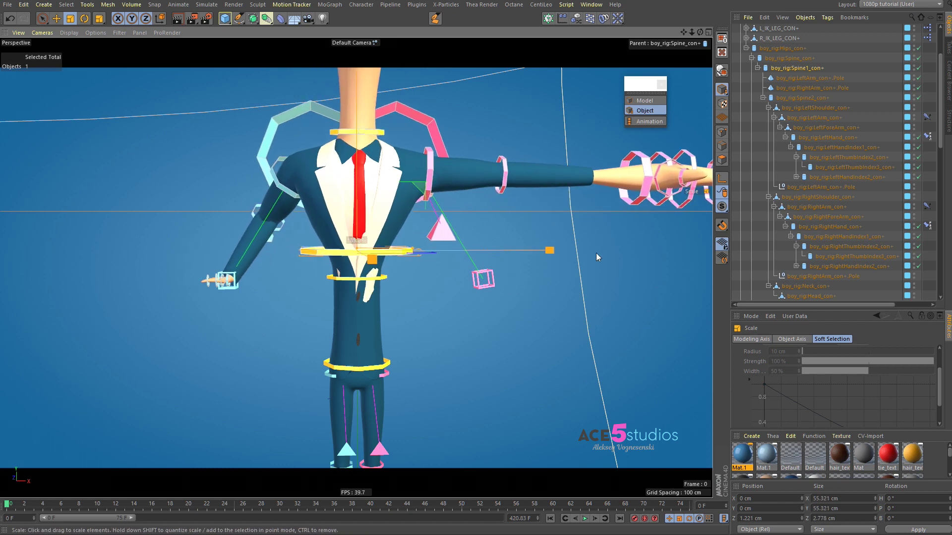
middle_click_drag(485, 256, 485, 347, "alt")
right_click_drag(485, 347, 293, 372, "alt")
left_click_drag(293, 372, 331, 363, "alt")
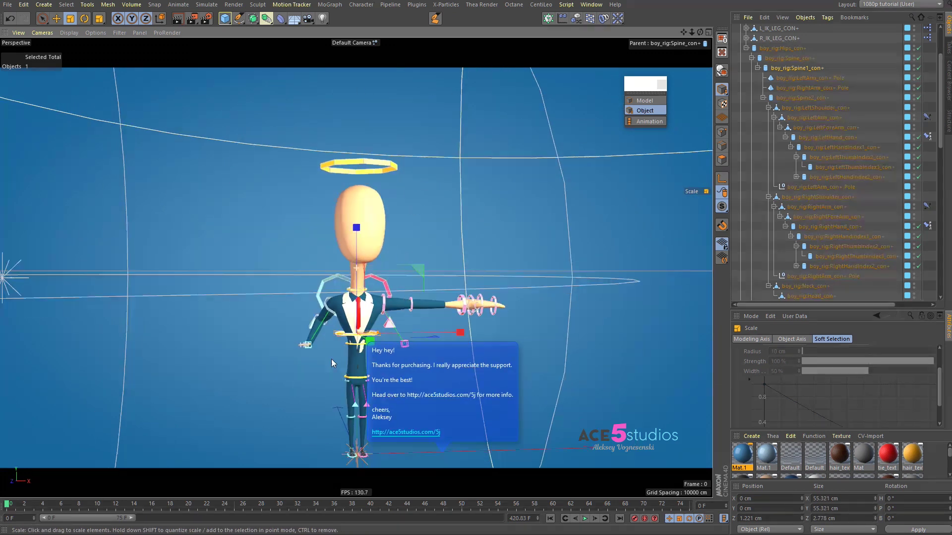
Hide the note object 5J by Ace5studios.com in the viewport
middle_click_drag(331, 359, 331, 338, "alt")
right_click_drag(332, 339, 364, 338, "alt")
scroll(859, 67, "up", 3)
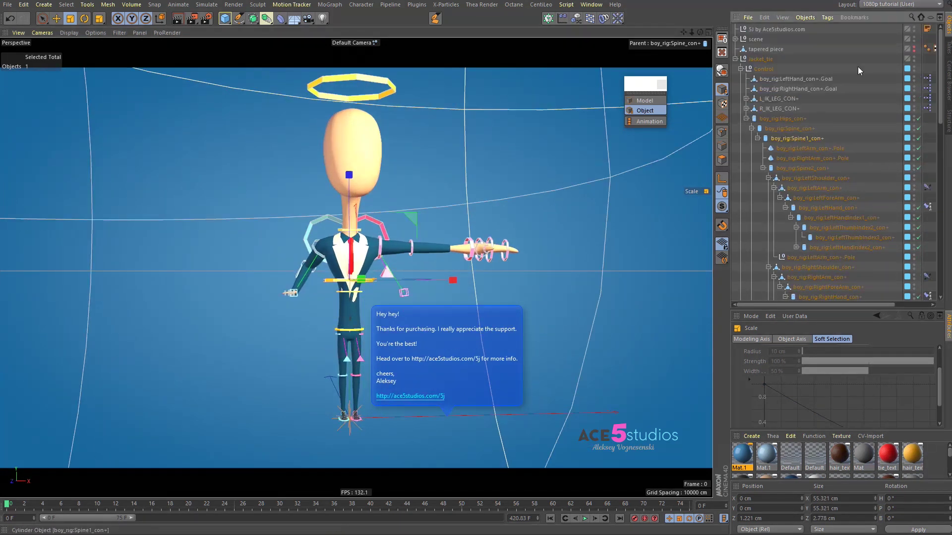
left_click(914, 28)
Rotate the left forearm controller boy_rig:LeftForeArm_con+ to about -78° in pitch
mouse_move(377, 261)
left_mouse_down("alt")
mouse_move(323, 277)
mouse_move(380, 278)
left_mouse_up("alt")
left_click(324, 276)
scroll(479, 254, "up", 3)
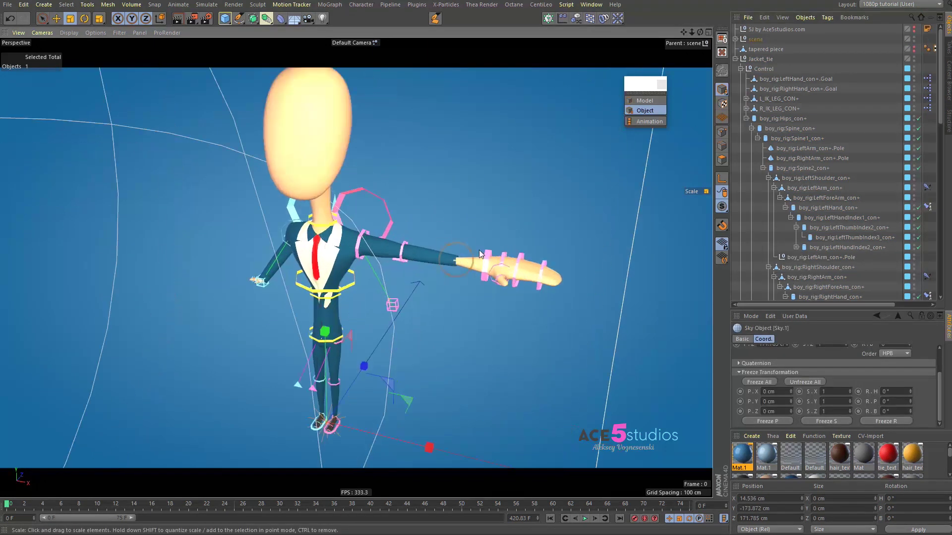
left_click(414, 252)
key("r")
left_click_drag(442, 273, 259, 292)
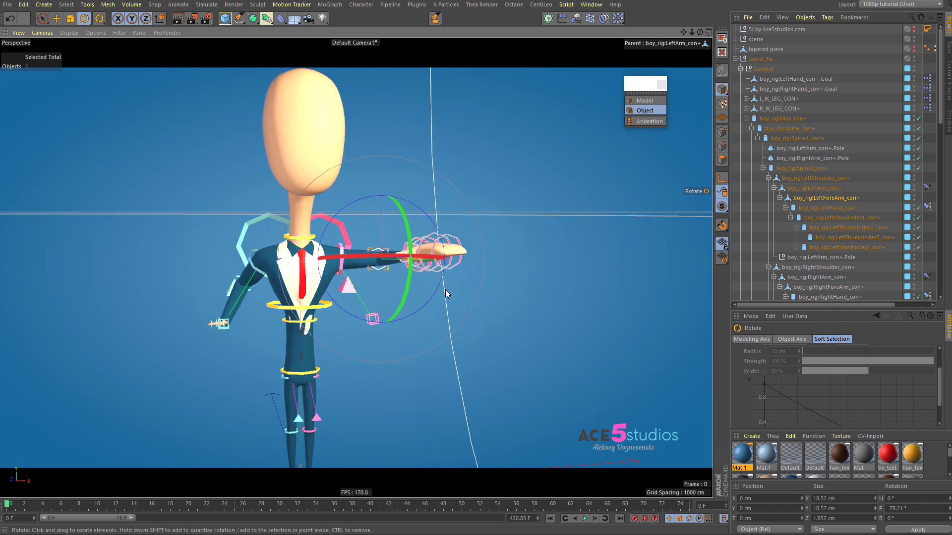
Rotate the left forearm controller to about H 86°, P 5°, B 73° and show the object properties of boy_mesh's Skin
left_click_drag(445, 290, 304, 301)
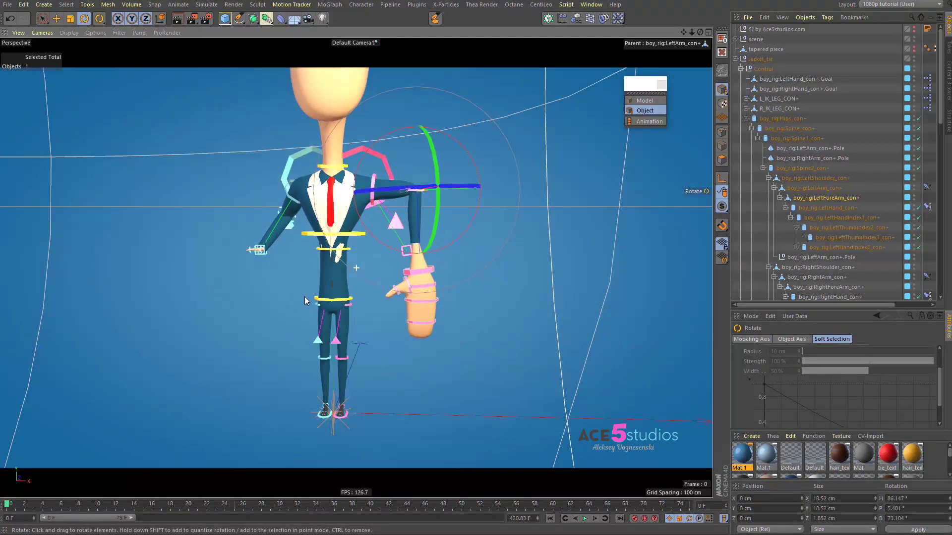
scroll(752, 113, "down", 20)
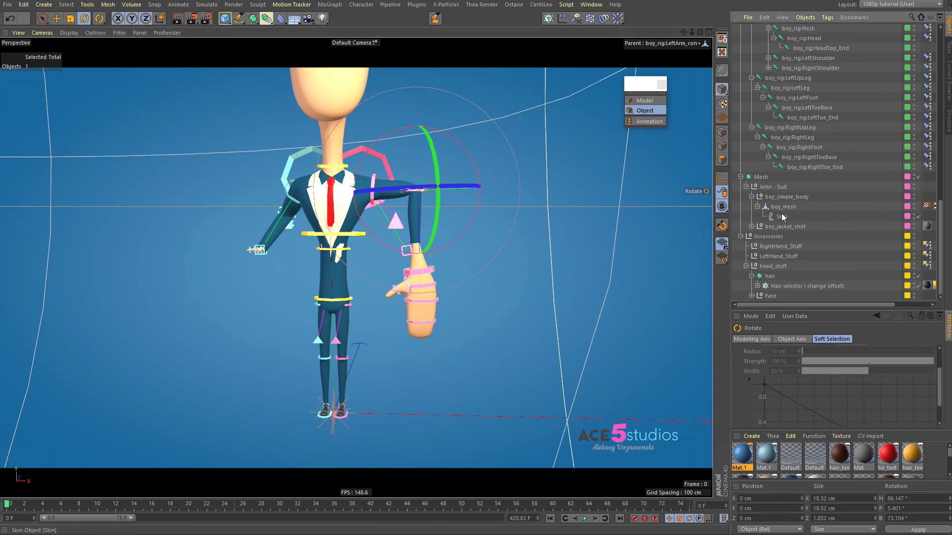
left_click(781, 217)
left_click(789, 340)
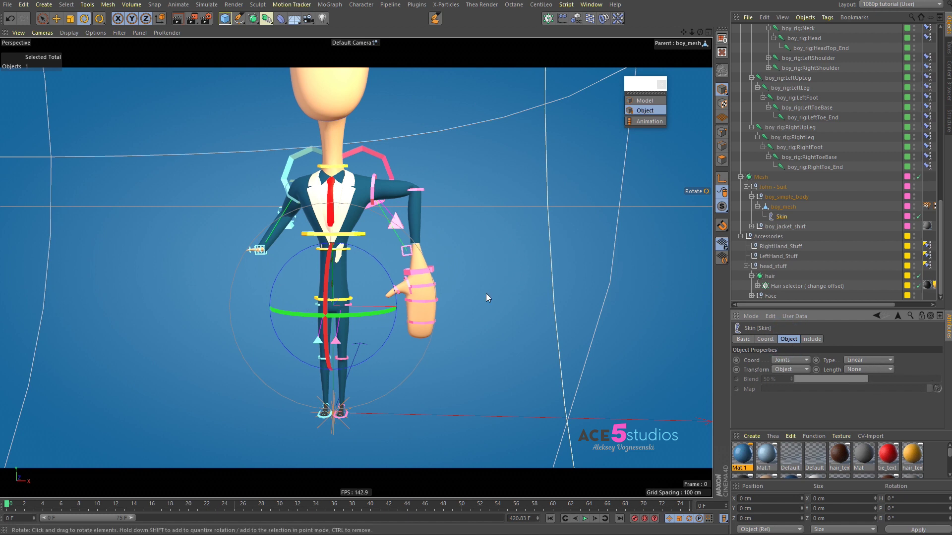
Try scaling the right upper leg controller boy_rig:RightUpLeg_con+ up to about 37.2 cm wide, and undo the scaling
middle_click_drag(332, 186, 366, 227, "alt")
left_click_drag(356, 268, 405, 259, "alt")
middle_click_drag(404, 259, 396, 177, "alt")
scroll(324, 258, "up", 2)
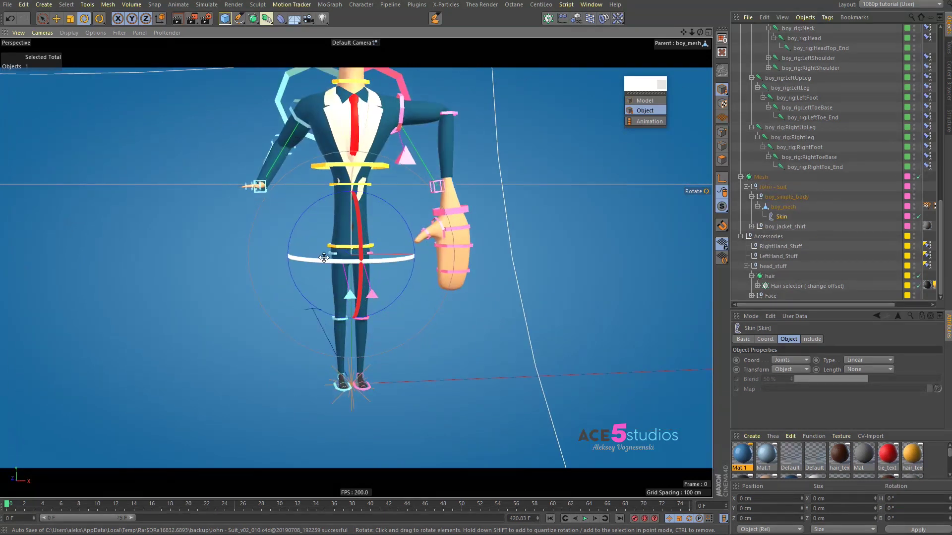
left_click(330, 256)
key("t")
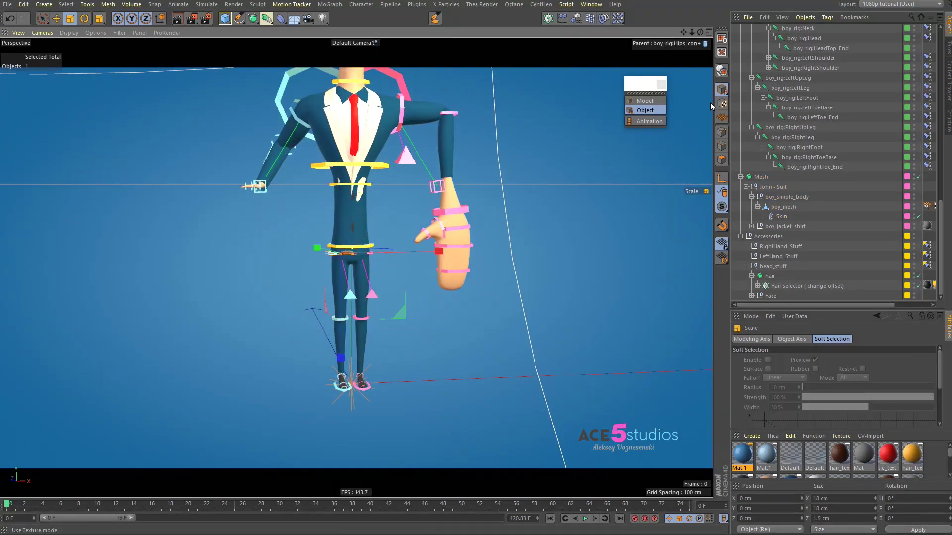
left_click_drag(227, 337, 703, 262)
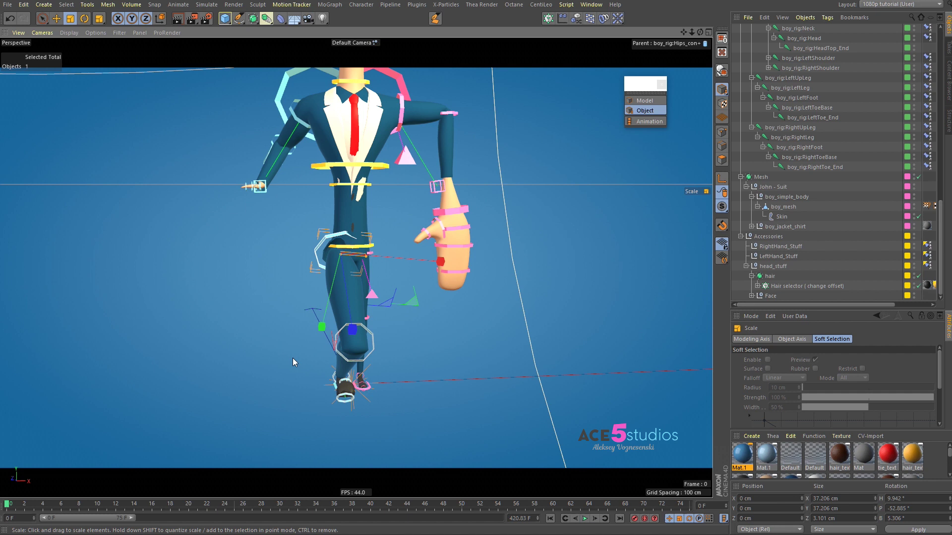
left_click_drag(293, 359, 412, 347, "alt")
right_click_drag(412, 347, 355, 398, "alt")
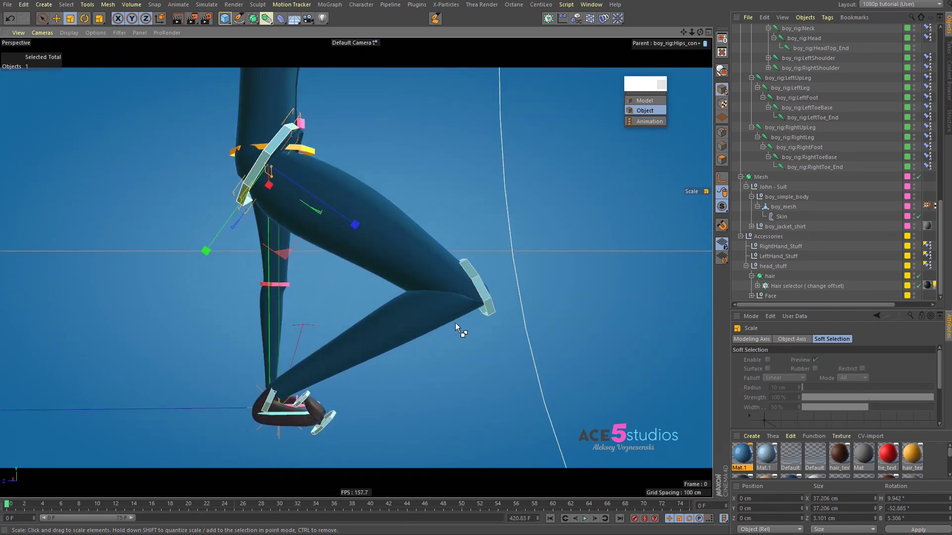
key("ctrl+z")
key("ctrl+z")
Scale the right upper leg controller boy_rig:RightUpLeg_con+ up to about 31.2 cm wide
left_click(269, 415)
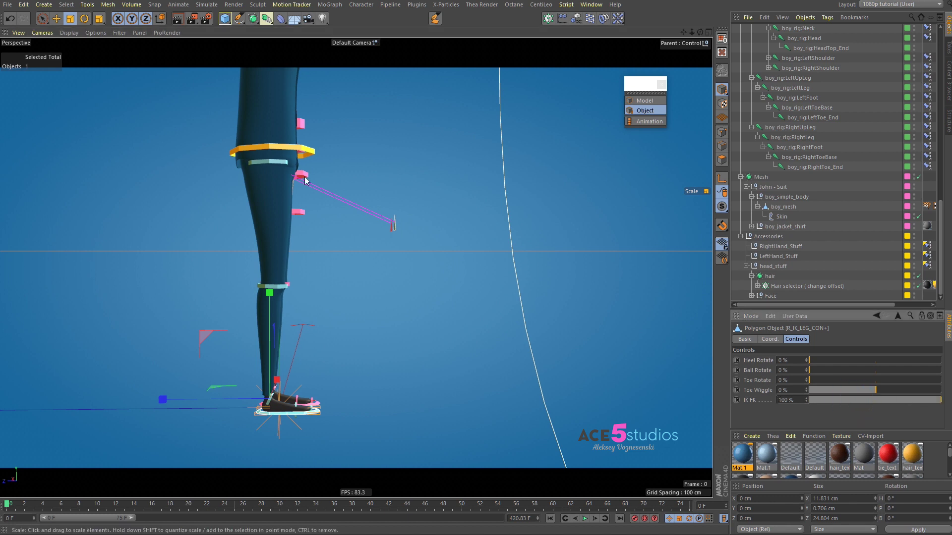
left_click(270, 162)
left_click_drag(44, 271, 308, 272)
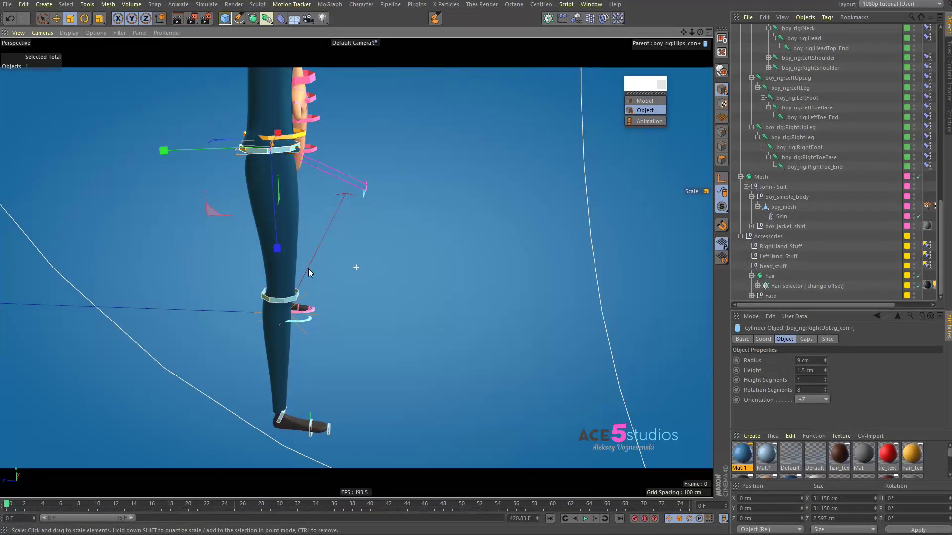
Compare the right leg's two modes by lowering IK FK on R_IK_LEG_CON+ fully and returning it to 100%
left_click(309, 321)
left_click_drag(937, 400, 690, 403)
left_click_drag(802, 410, 942, 409)
left_click_drag(322, 281, 175, 279, "alt")
middle_click_drag(175, 277, 294, 428, "alt")
right_click_drag(293, 427, 298, 270, "alt")
left_click_drag(349, 238, 320, 291, "alt")
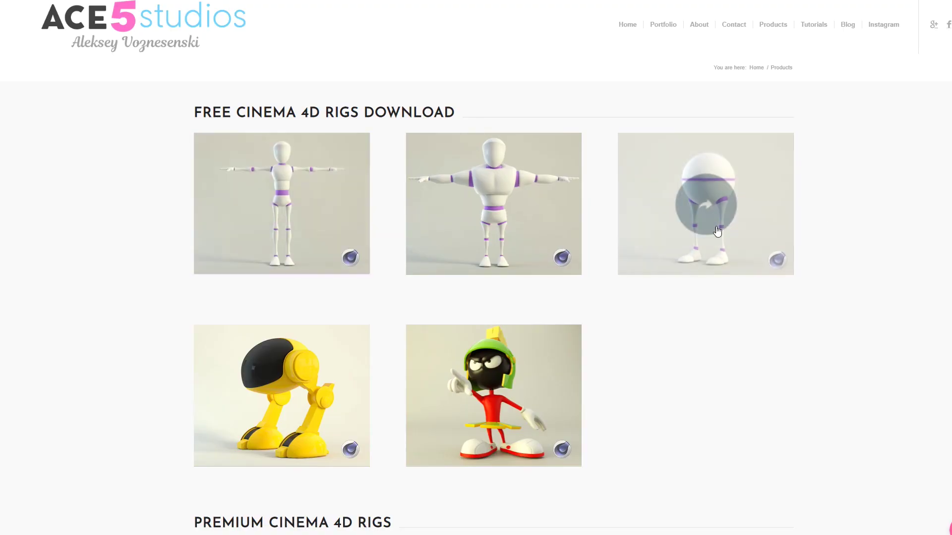
Switch to the Ace5studios products page and look through the free and premium Cinema 4D rigs
scroll(726, 225, "down", 2)
scroll(725, 226, "down", 5)
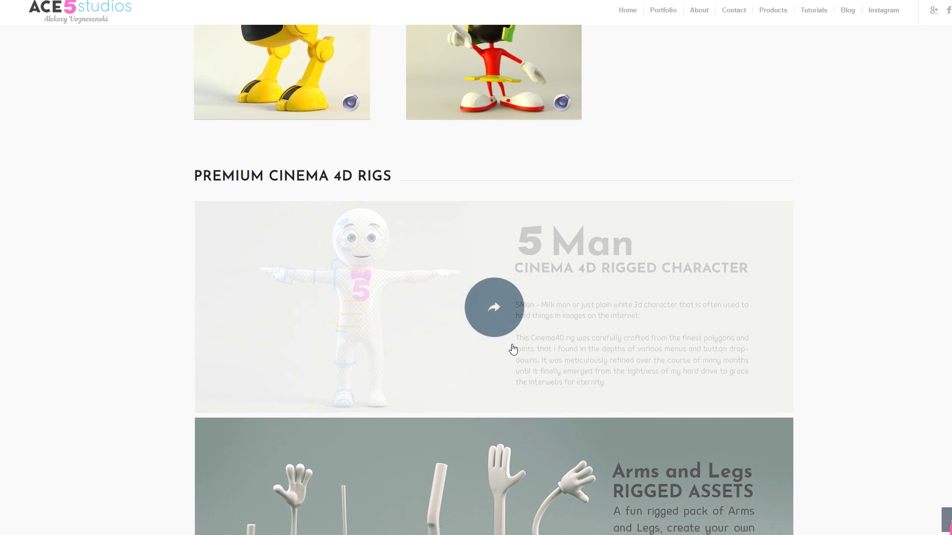
scroll(648, 164, "down", 2)
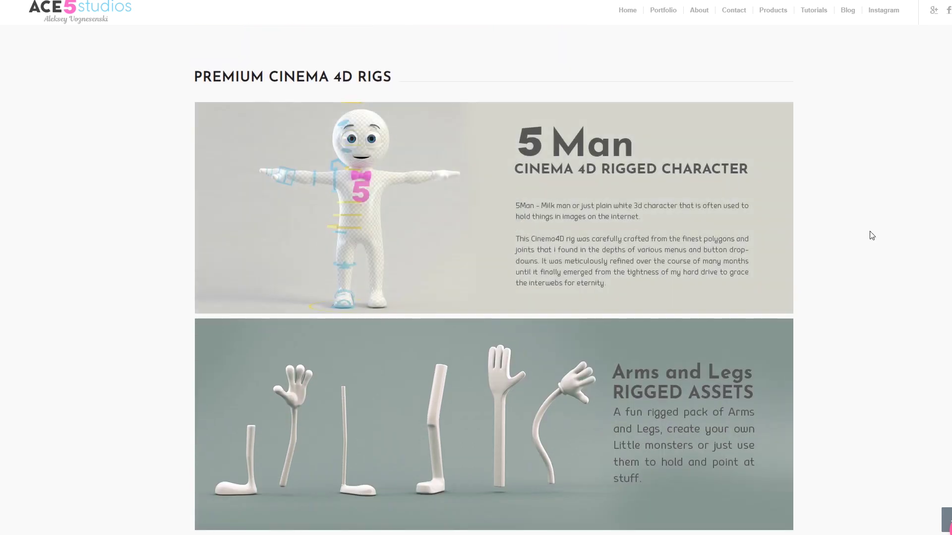